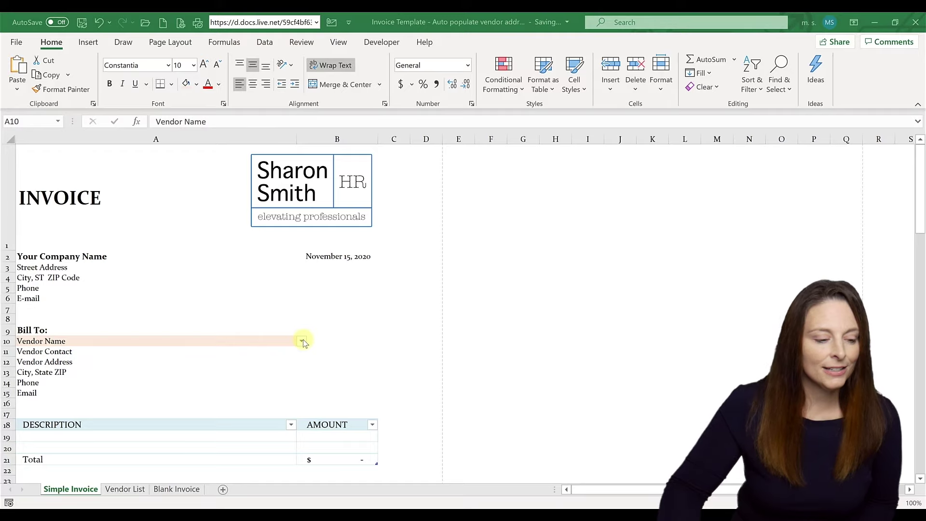
Pick Phych Industries from A10's vendor dropdown and check the invoice in print preview.
left_click(303, 342)
left_click(302, 342)
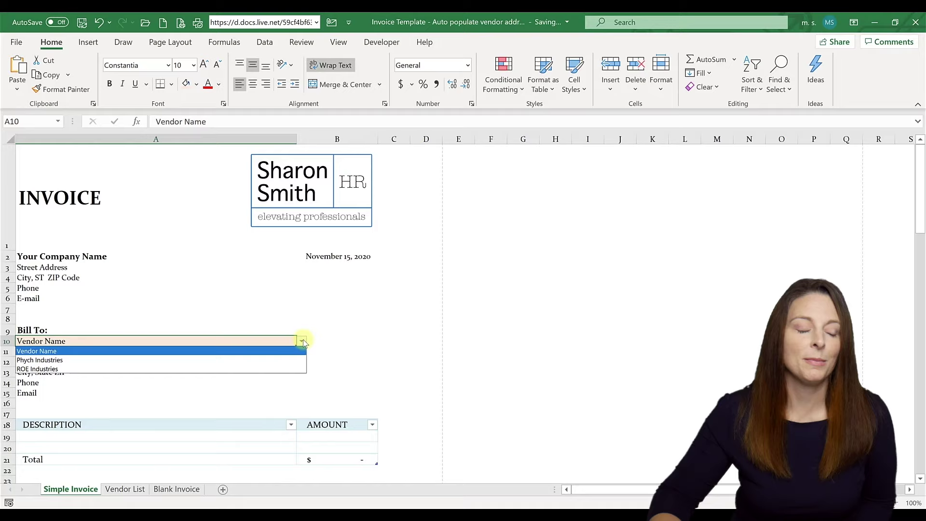
left_click(55, 361)
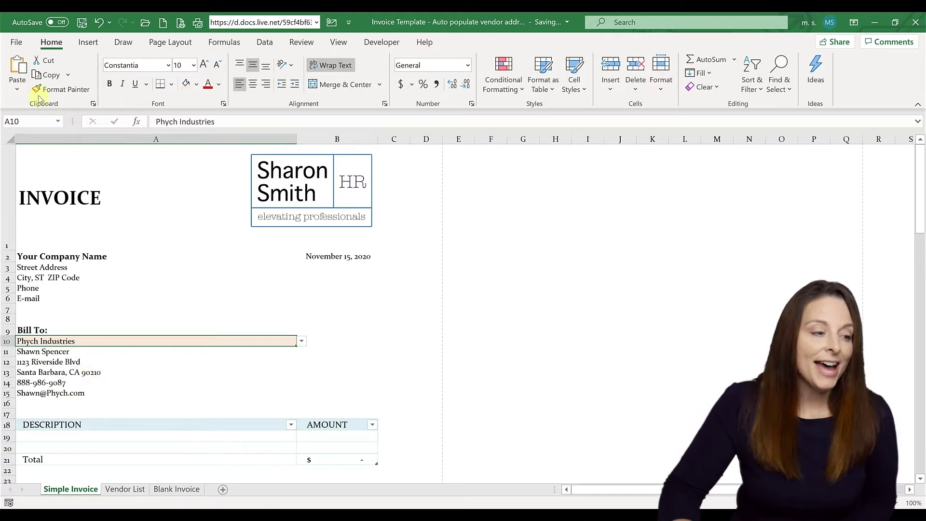
left_click(16, 43)
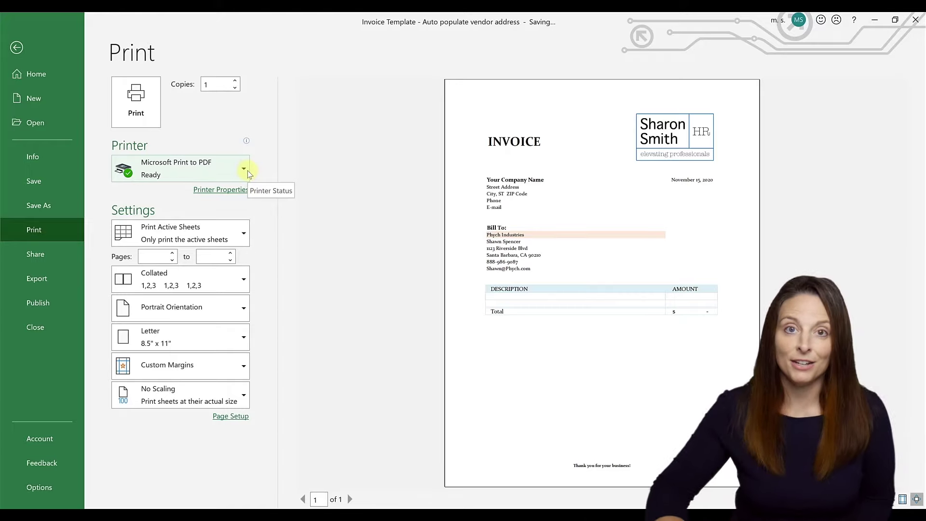
left_click(25, 58)
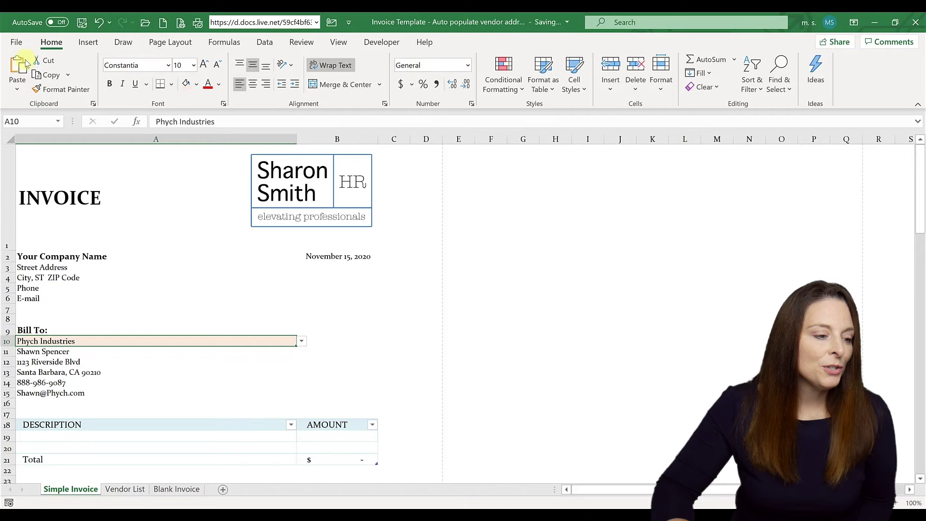
Review the Vendor List sheet, including ROE Industries in A3 and its contact in B3.
left_click(125, 490)
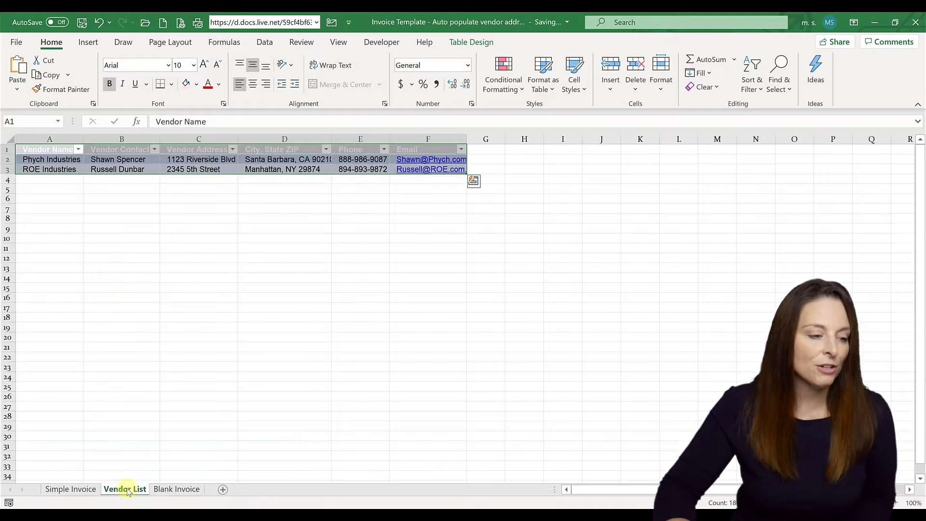
left_click(43, 191)
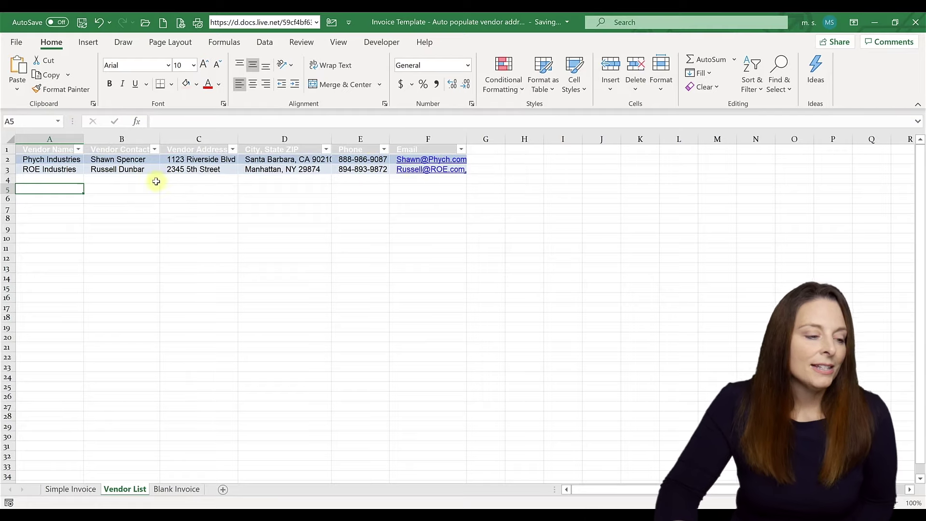
left_click(56, 181)
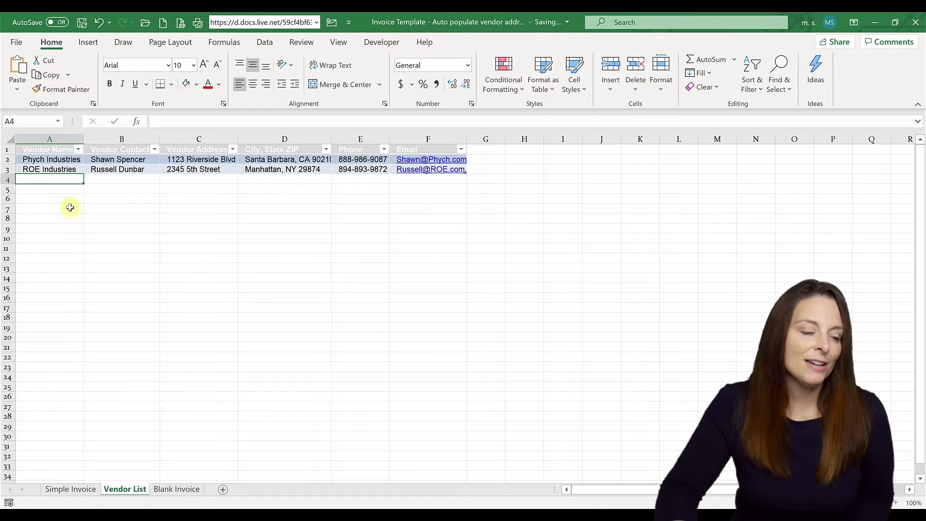
left_click(61, 167)
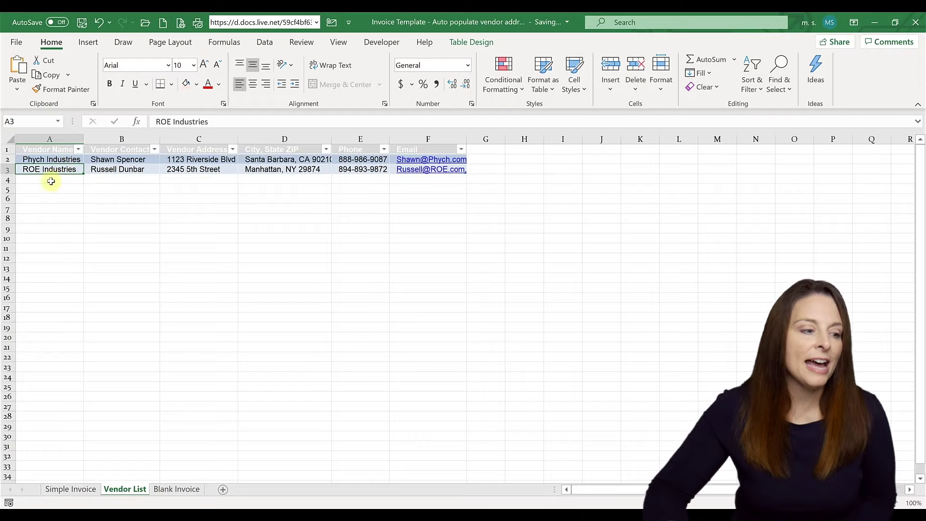
left_click(49, 180)
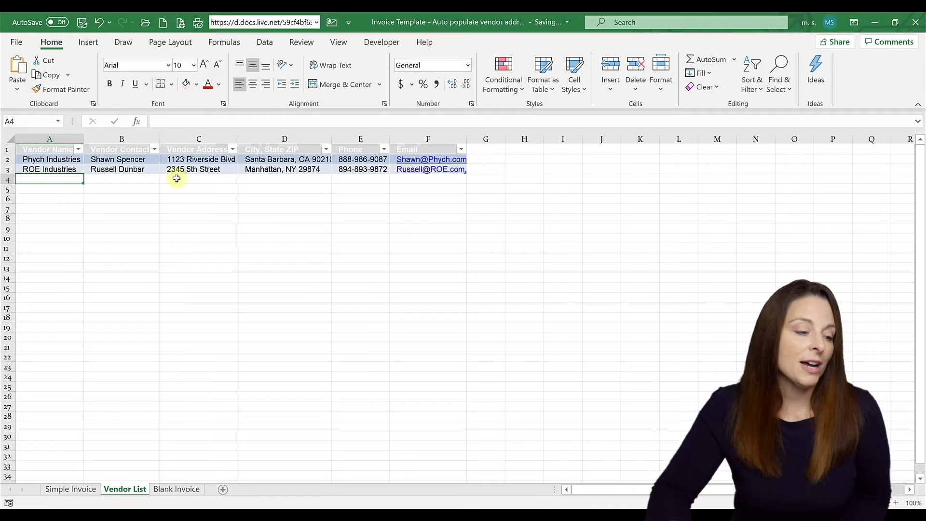
left_click(137, 170)
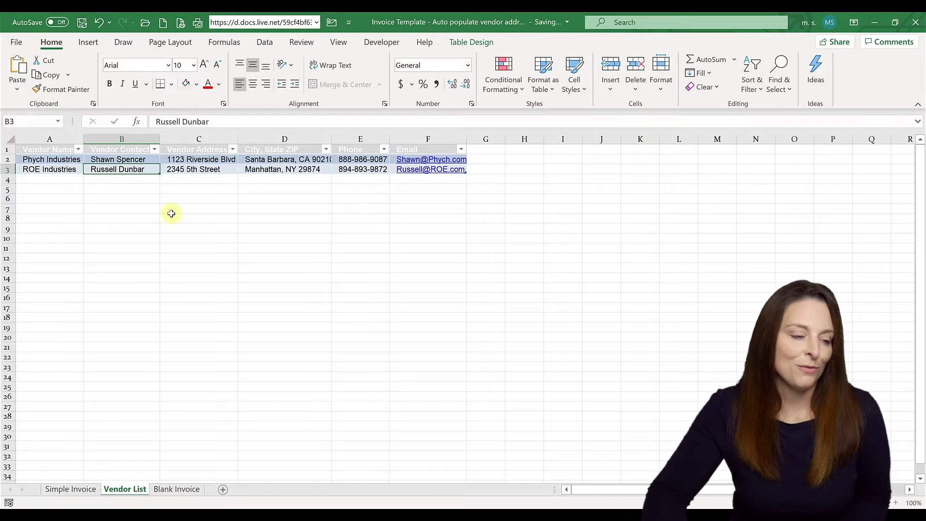
left_click(128, 180)
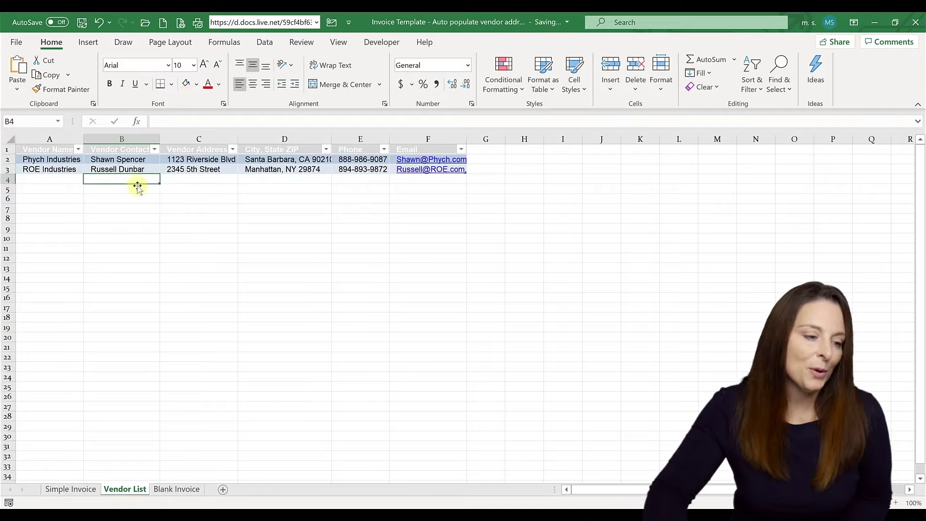
Give Blank Invoice cell A10 List data validation sourced from 'Vendor List'!$A:$A.
left_click(184, 490)
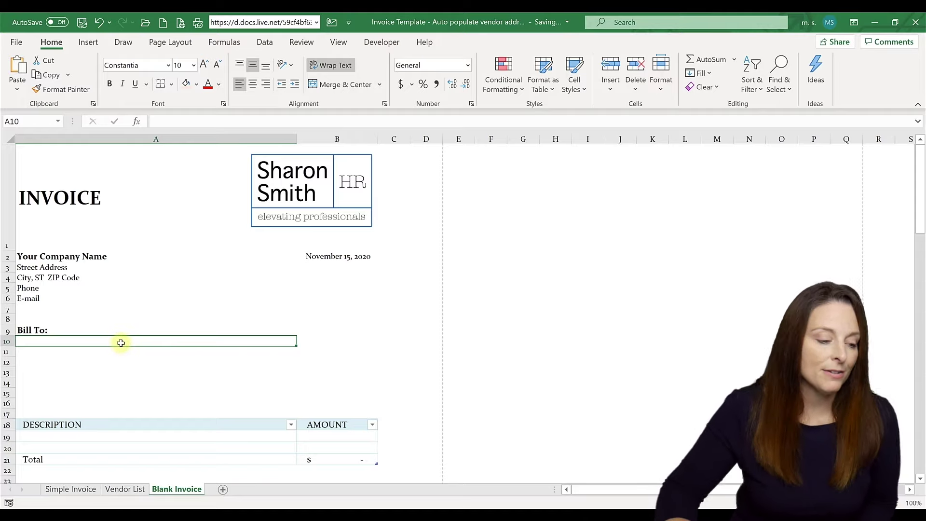
left_click(270, 42)
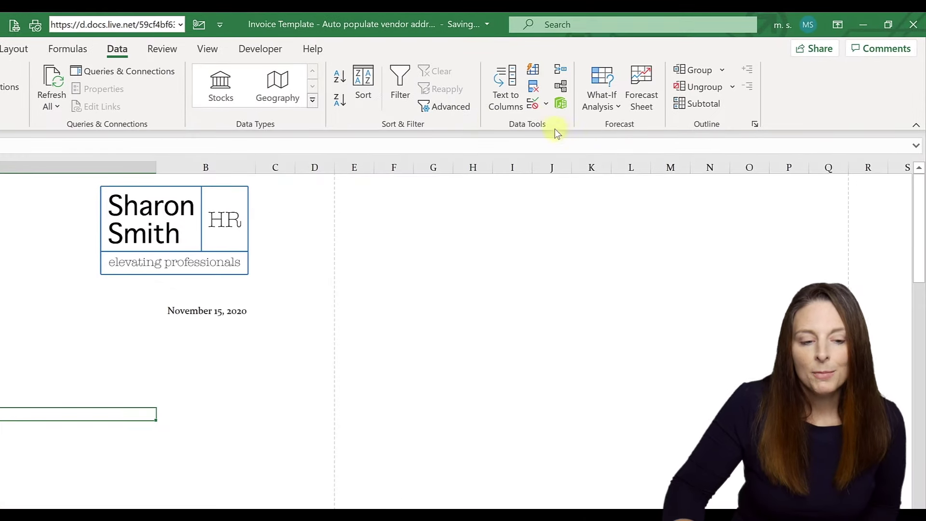
left_click(547, 106)
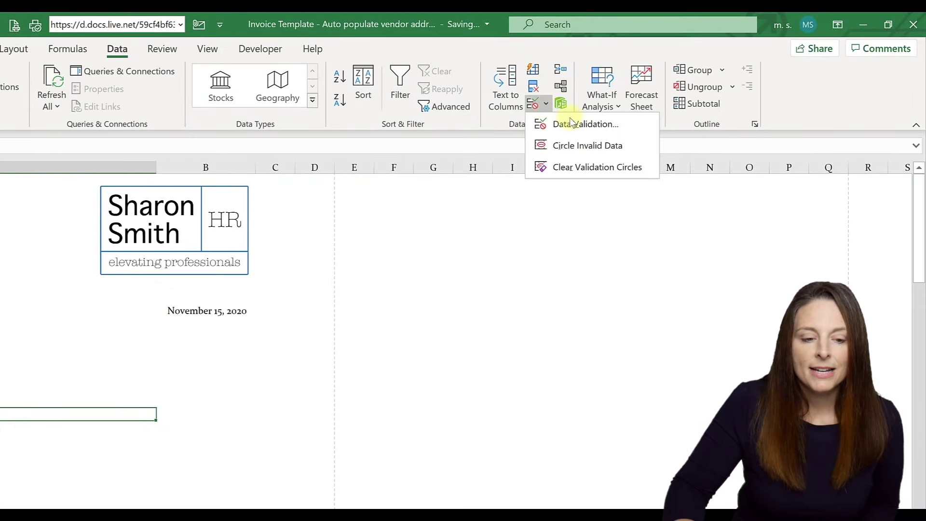
left_click(627, 126)
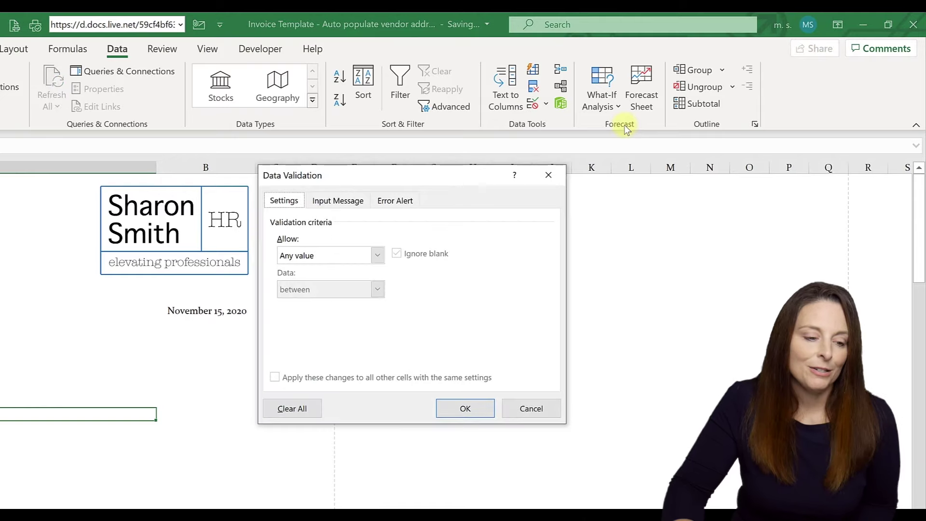
left_click(378, 256)
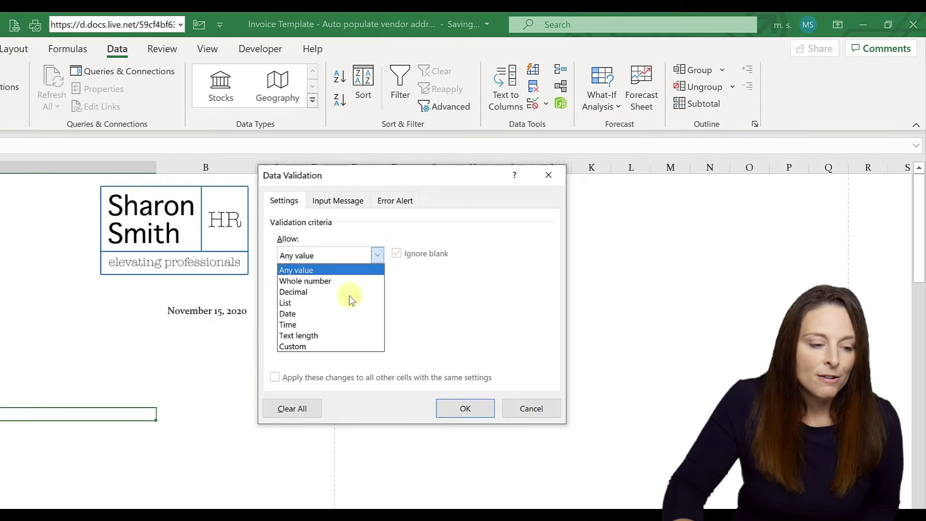
left_click(304, 304)
left_click(313, 321)
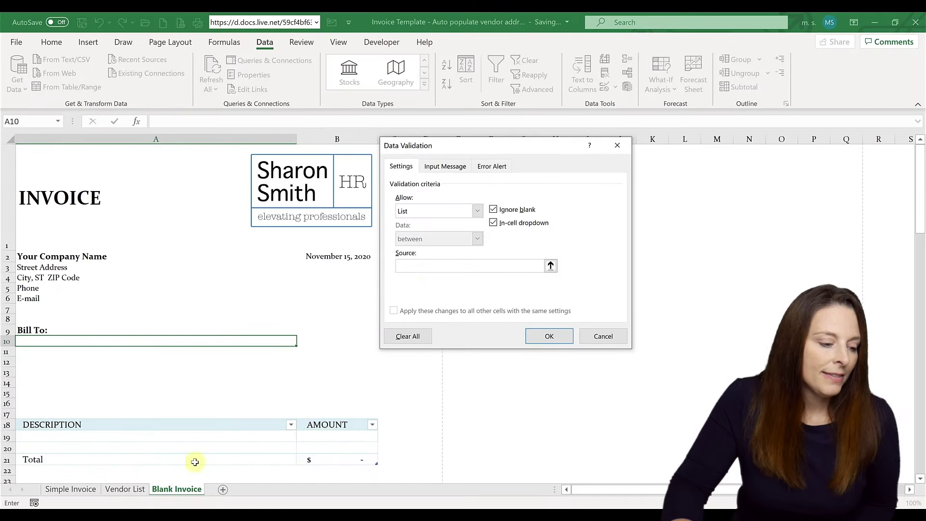
left_click(126, 490)
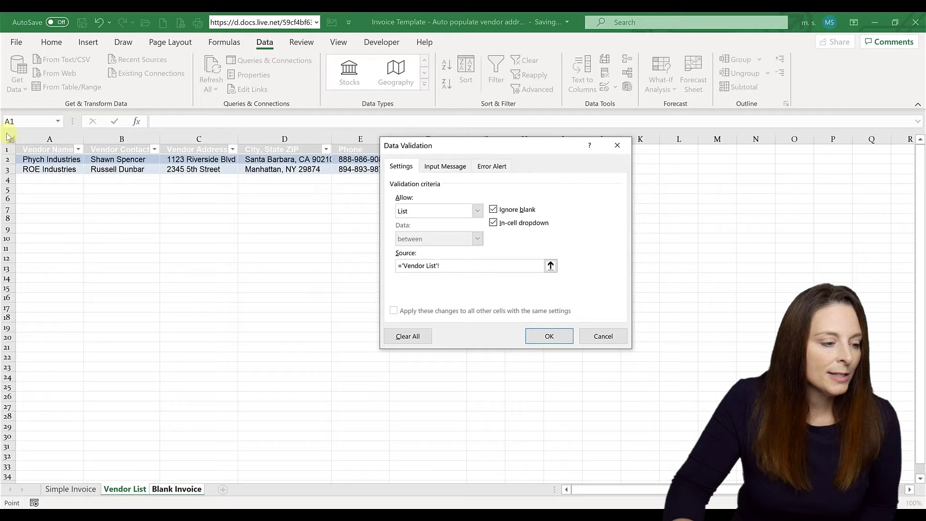
left_click(44, 138)
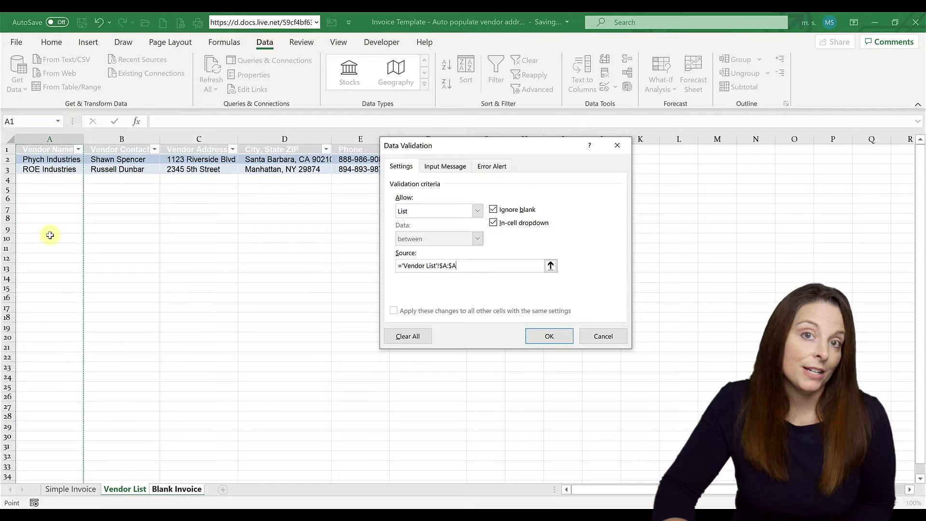
left_click(549, 335)
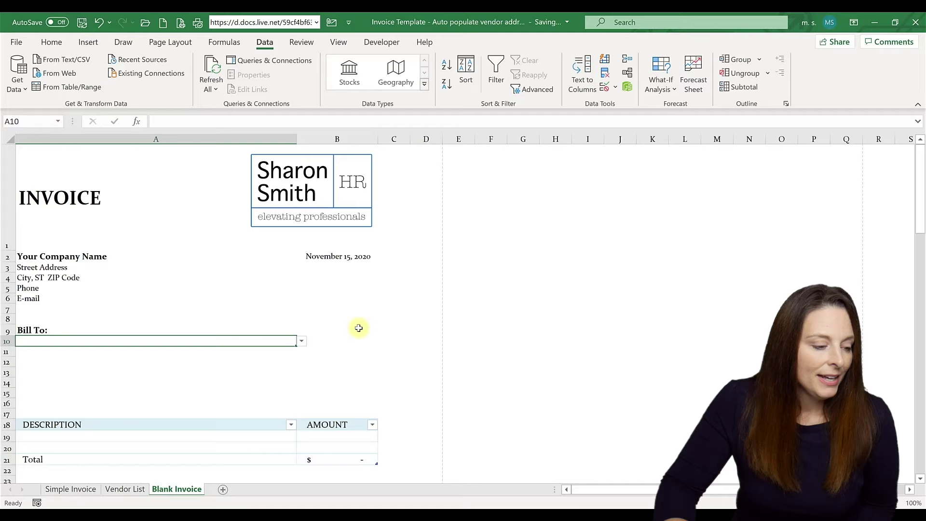
Fill A10 light peach and test its vendor dropdown without choosing a vendor.
left_click(51, 42)
left_click(186, 84)
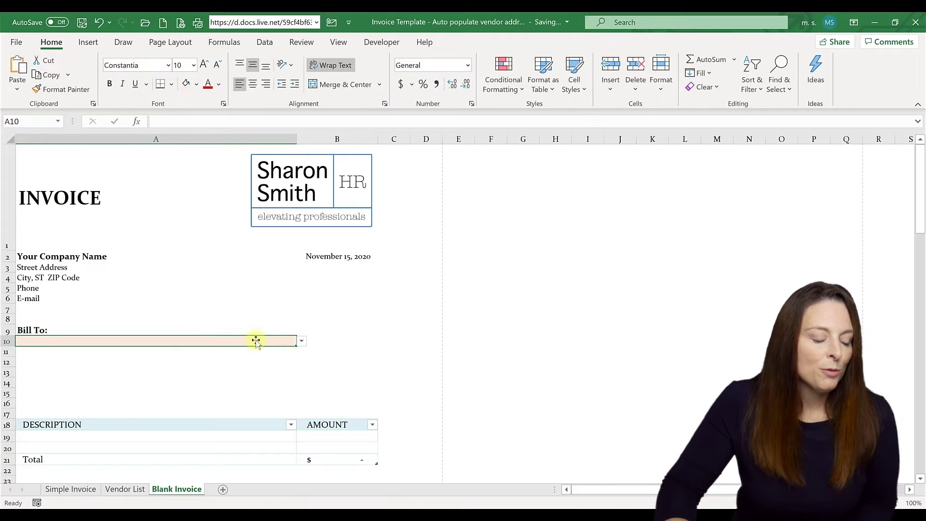
left_click(302, 342)
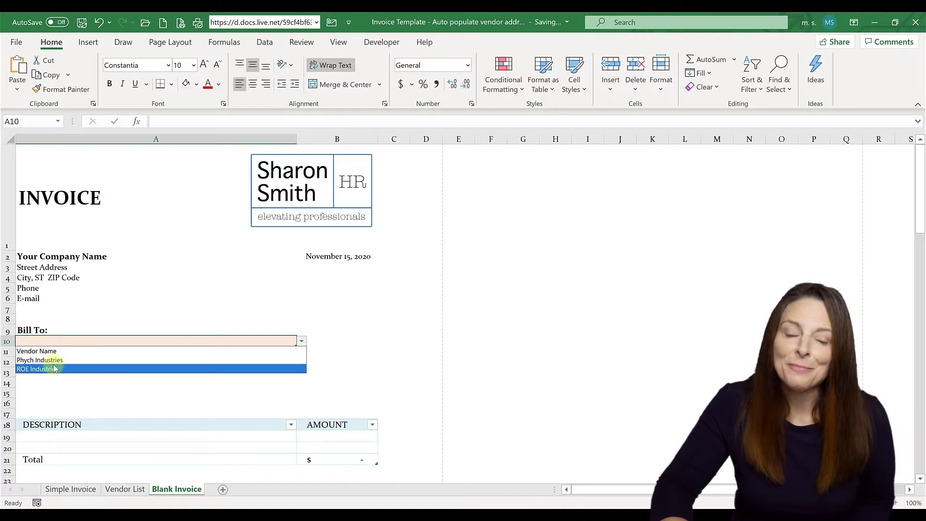
left_click(53, 343)
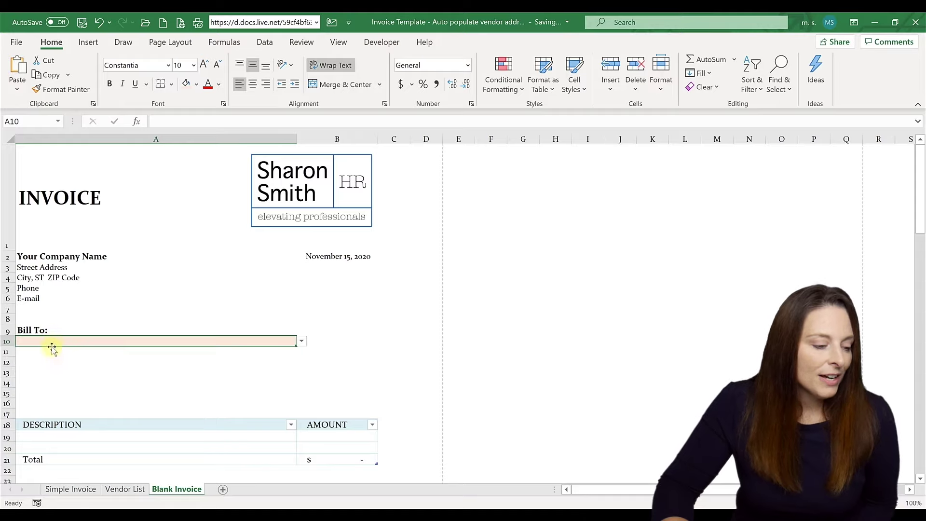
left_click(36, 354)
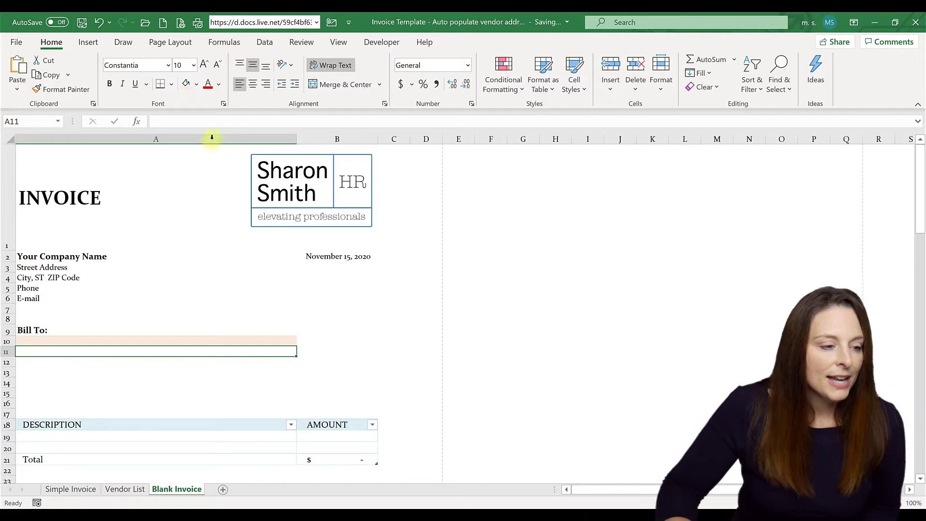
Insert VLOOKUP into A11 from the Formulas tab's Lookup & Reference list.
left_click(235, 42)
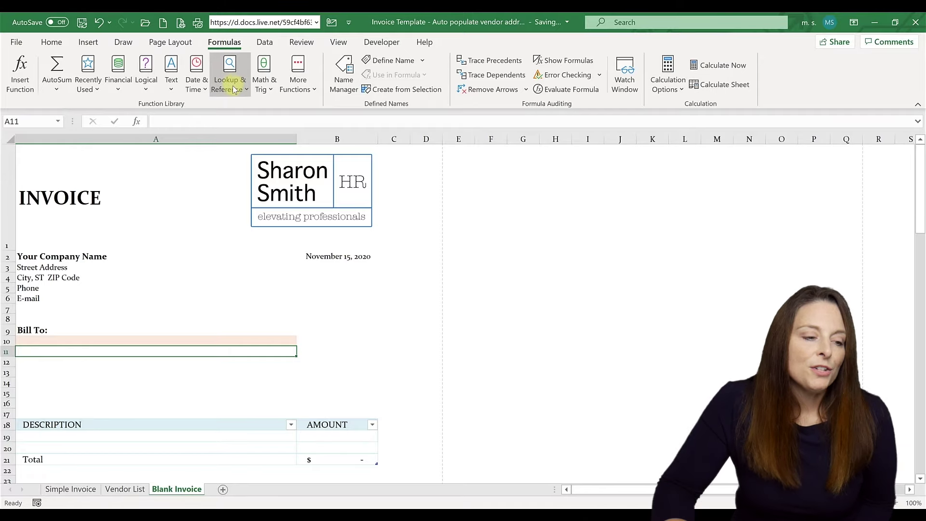
left_click(233, 90)
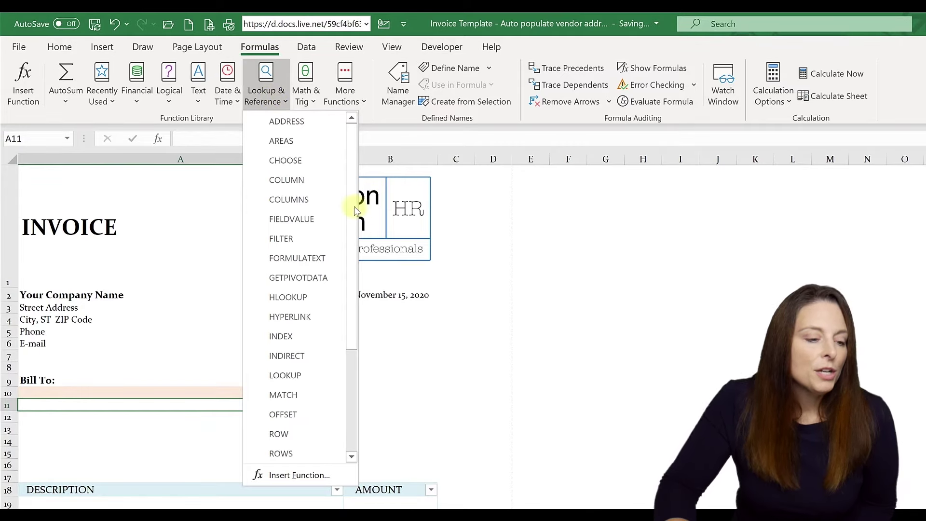
scroll(353, 334, "down", 3)
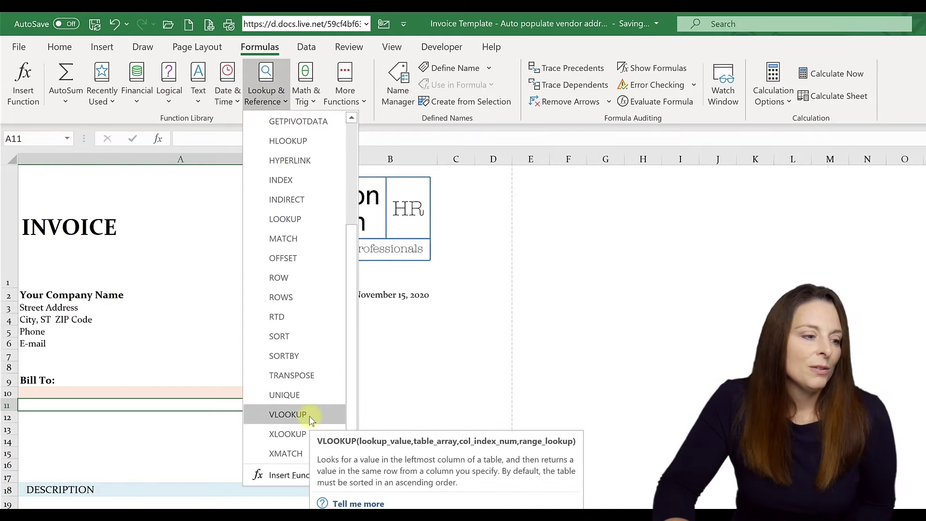
left_click(290, 415)
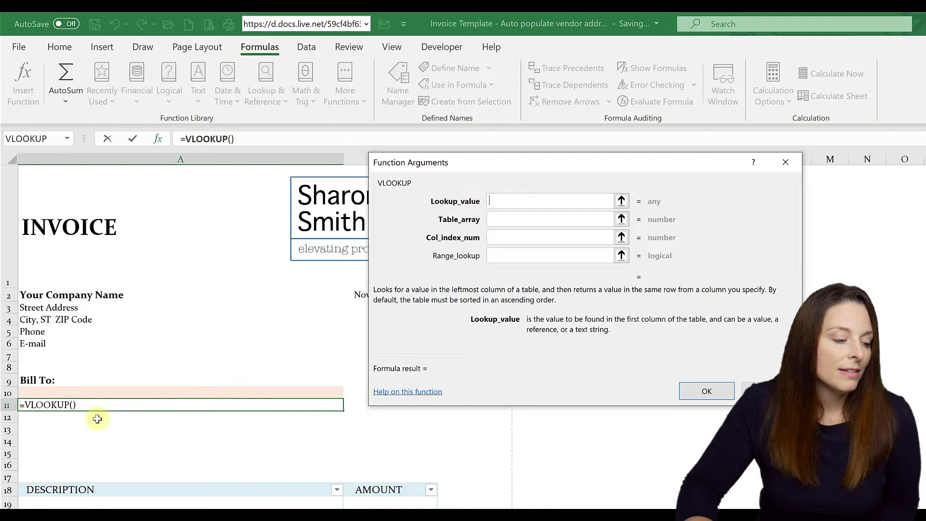
Fill in VLOOKUP arguments A10, 'Vendor List'!A:F, column 2 and FALSE, then confirm.
left_click(60, 389)
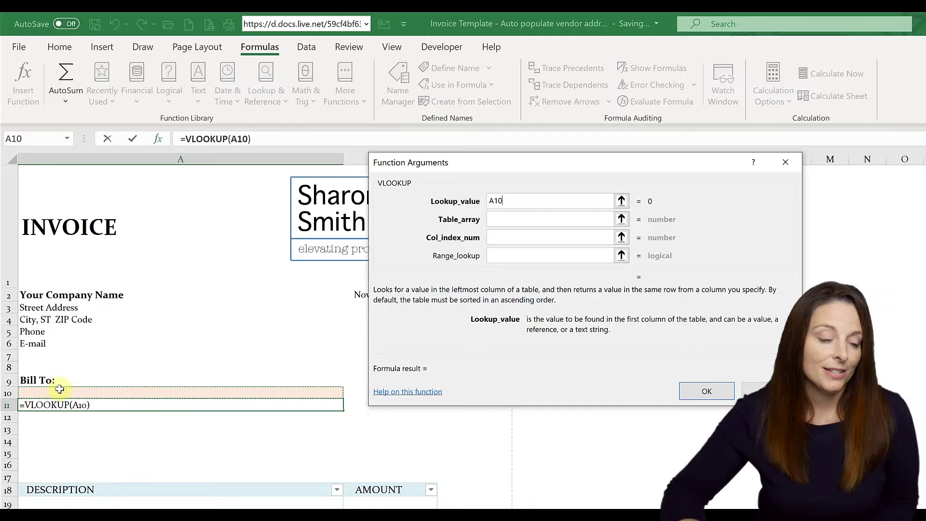
left_click(502, 218)
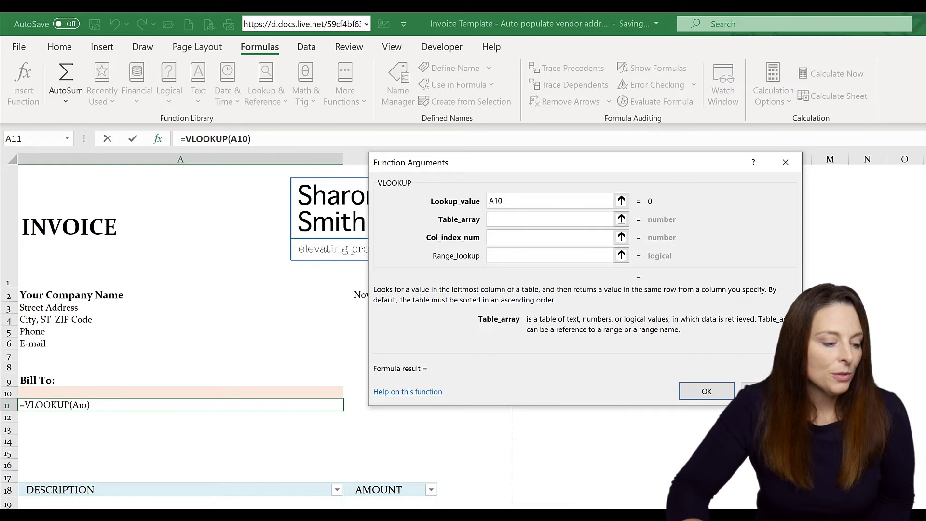
left_click(111, 514)
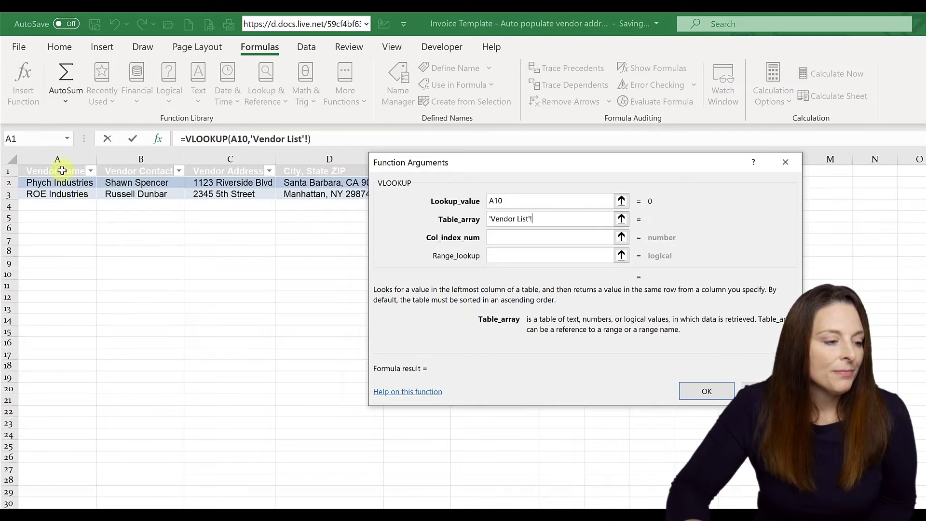
left_click(44, 158)
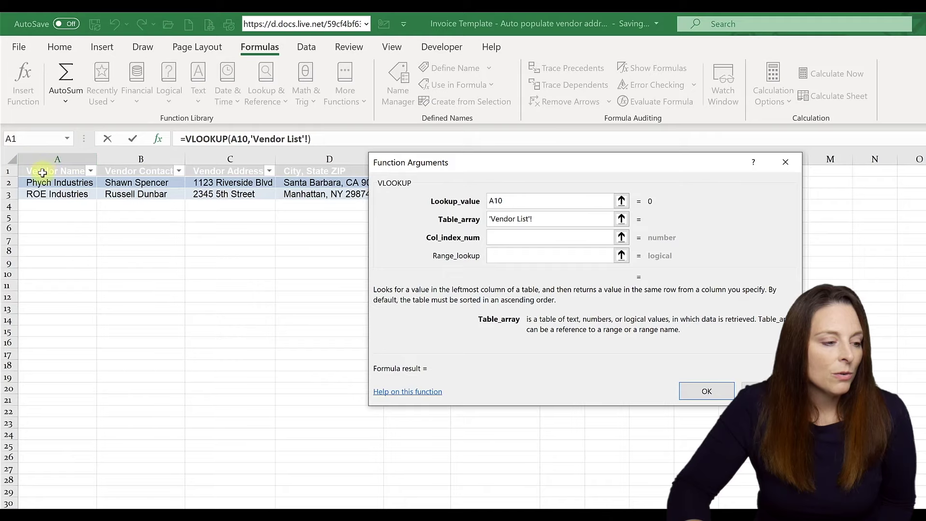
left_click_drag(43, 158, 495, 175)
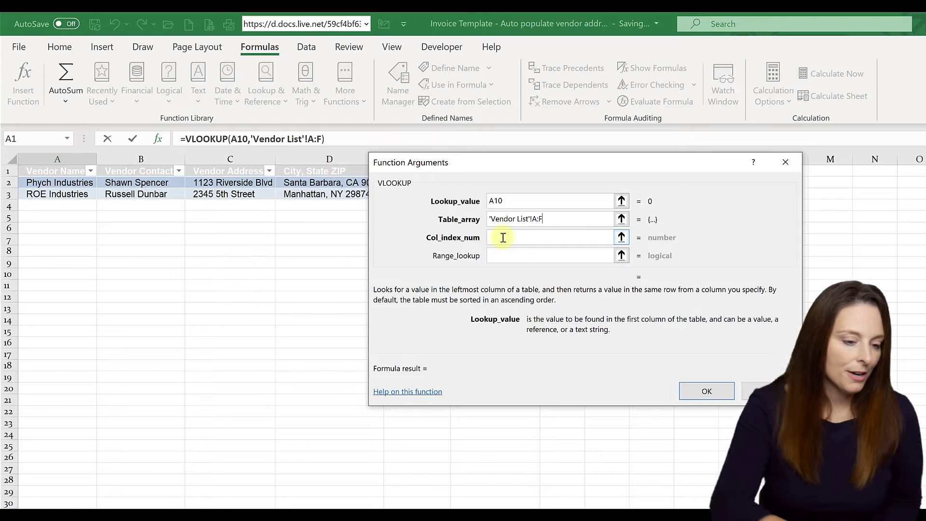
left_click(503, 238)
type("2")
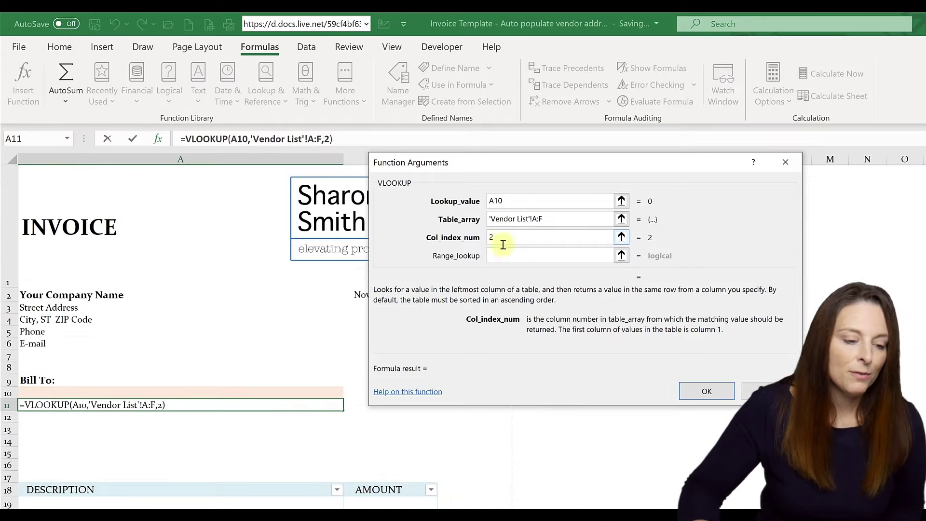
left_click(559, 256)
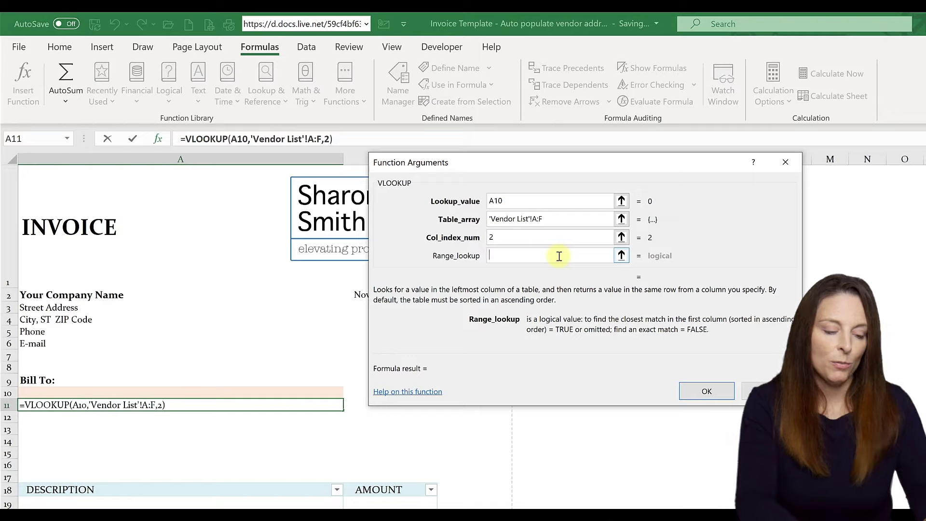
type("false")
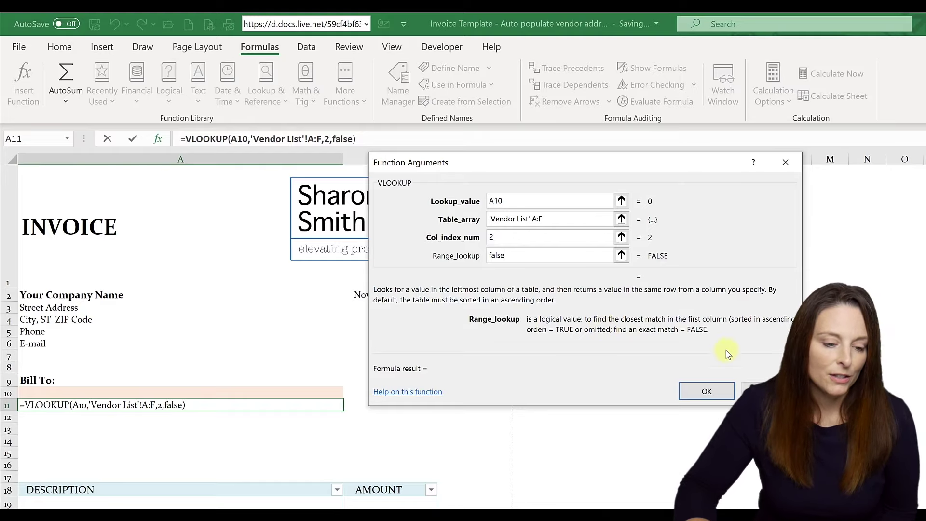
left_click(707, 393)
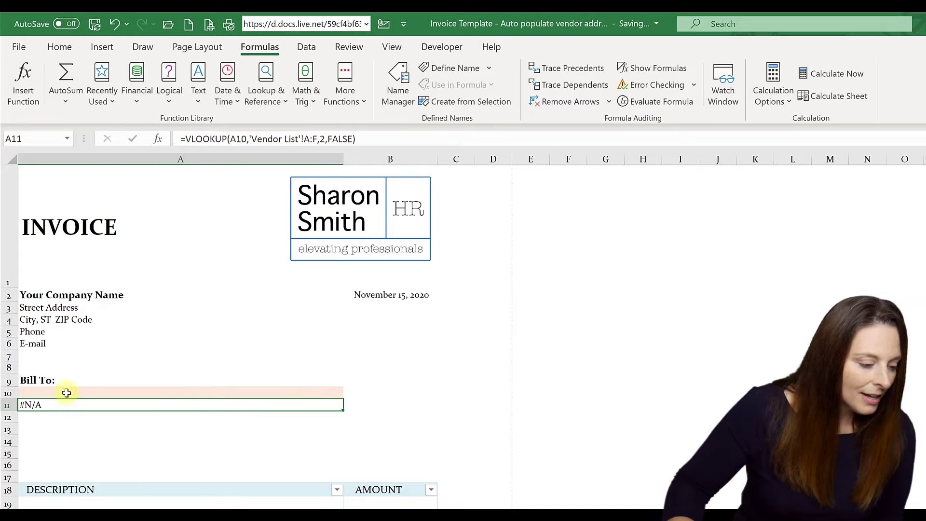
Select Phych Industries in A10's dropdown so A11 shows its contact name.
left_click(122, 397)
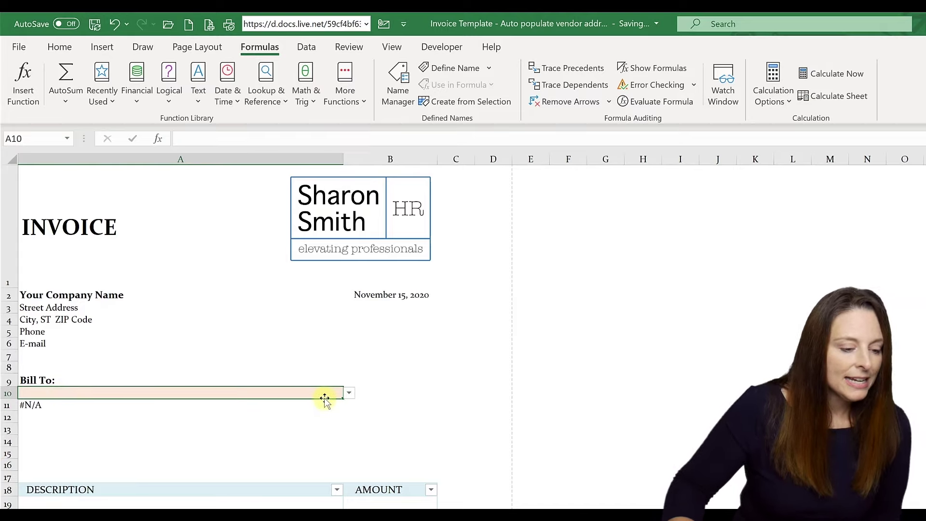
left_click(349, 394)
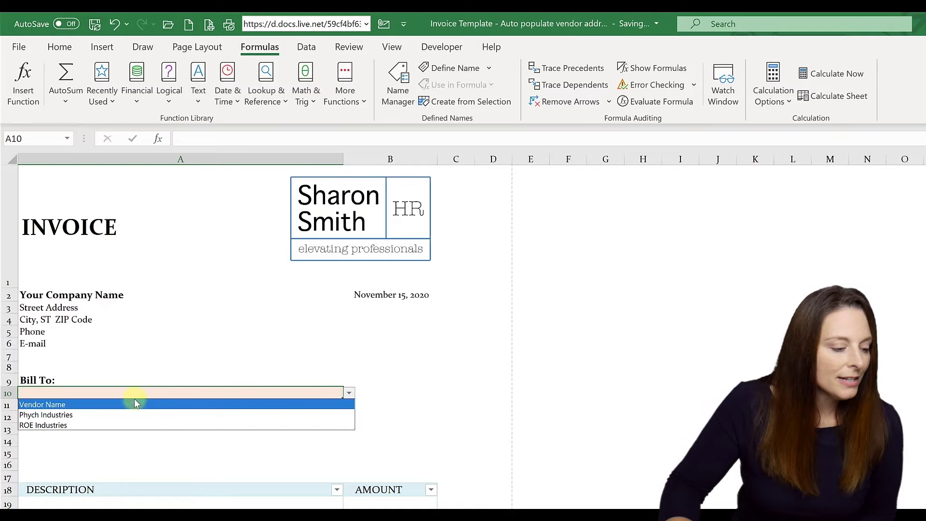
left_click(97, 420)
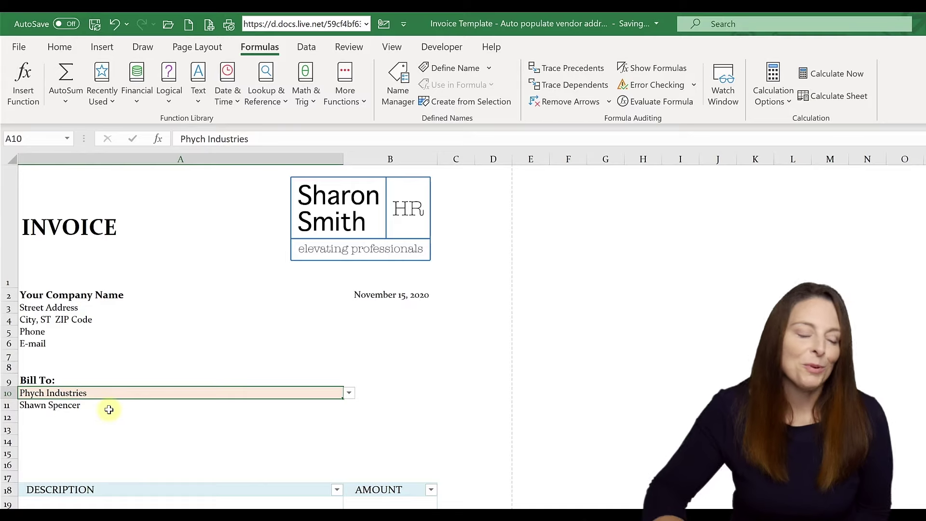
left_click(50, 416)
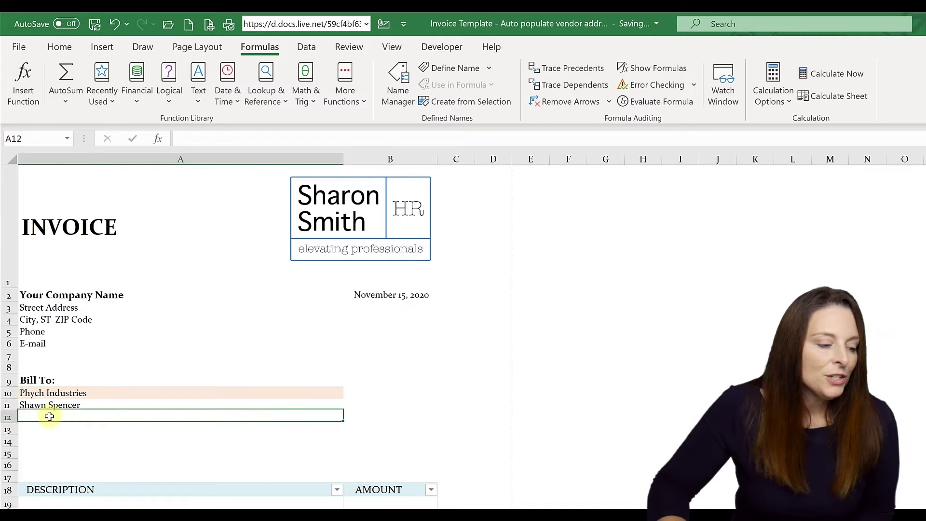
Copy the VLOOKUP formula text from A11 in the formula bar.
left_click(82, 406)
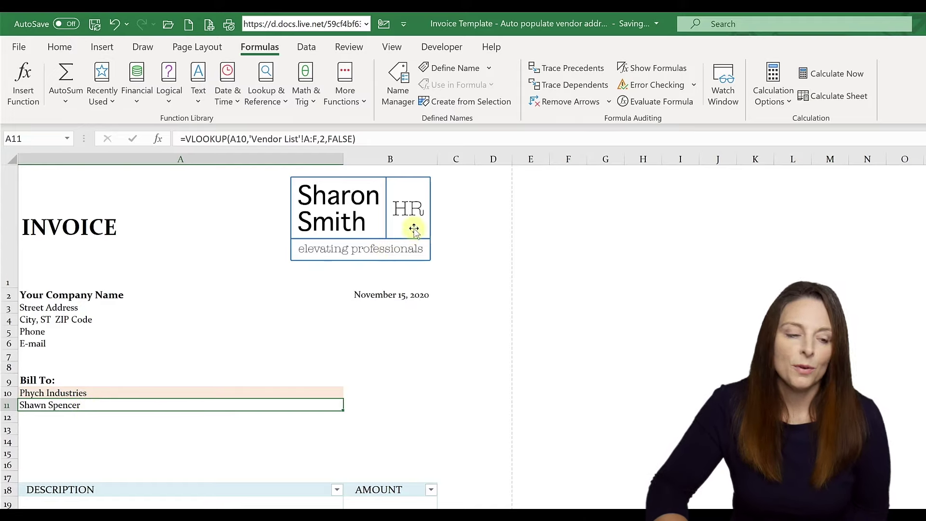
double_click(363, 139)
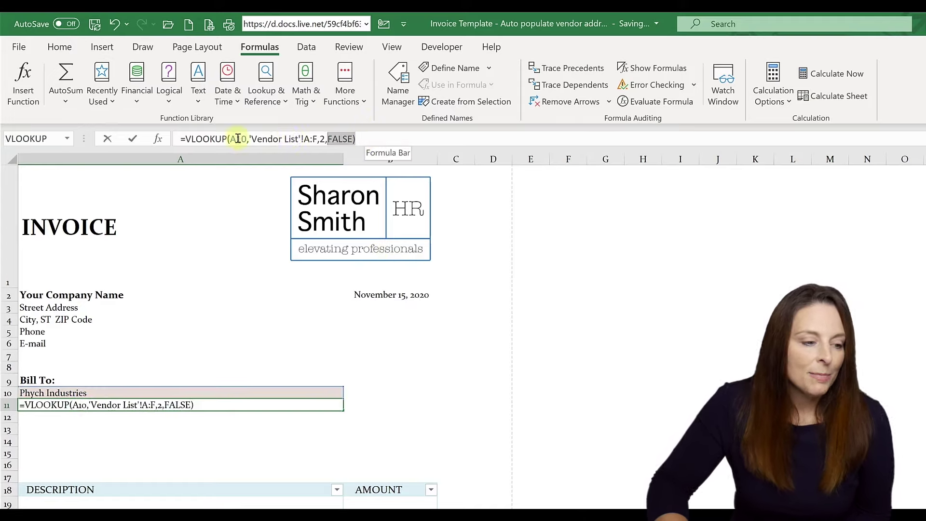
left_click_drag(238, 138, 174, 138)
key("ctrl+c")
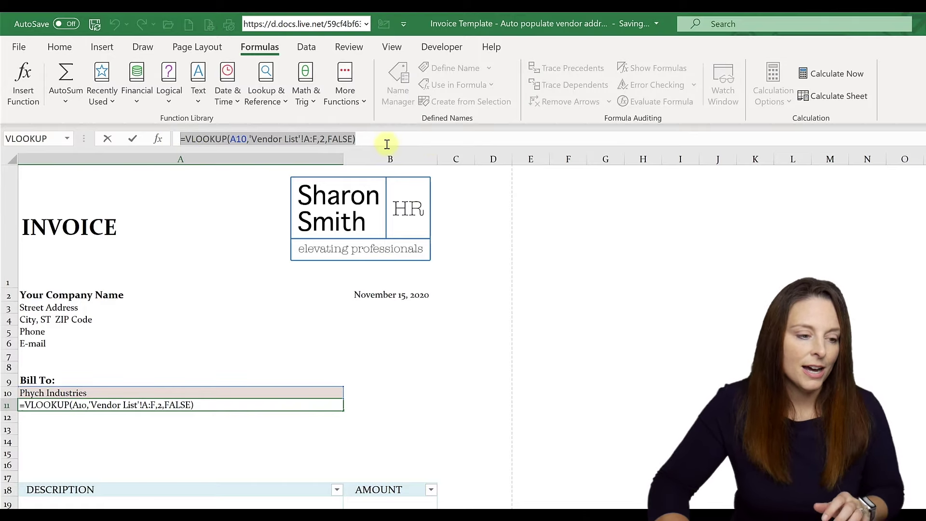
left_click(368, 139)
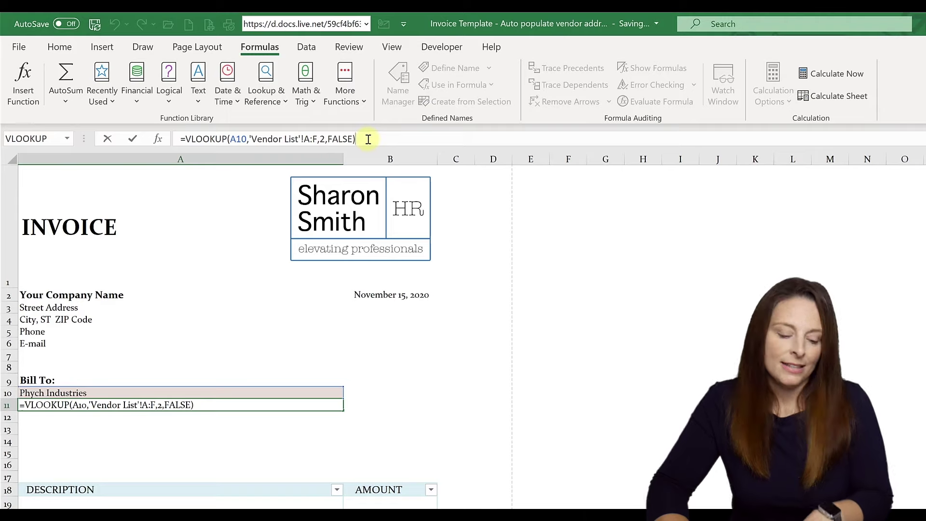
key("Return")
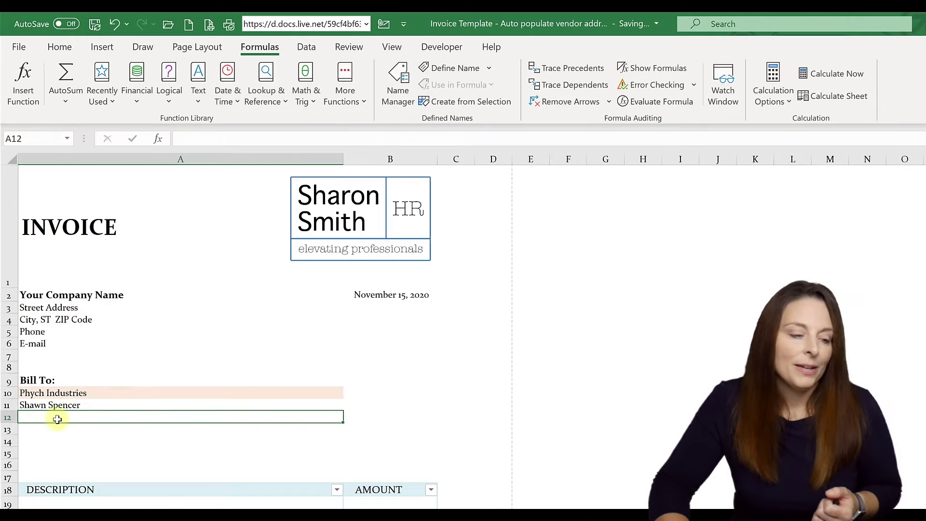
Paste the formula into A12 and change its column index to 3 for the street address.
double_click(41, 417)
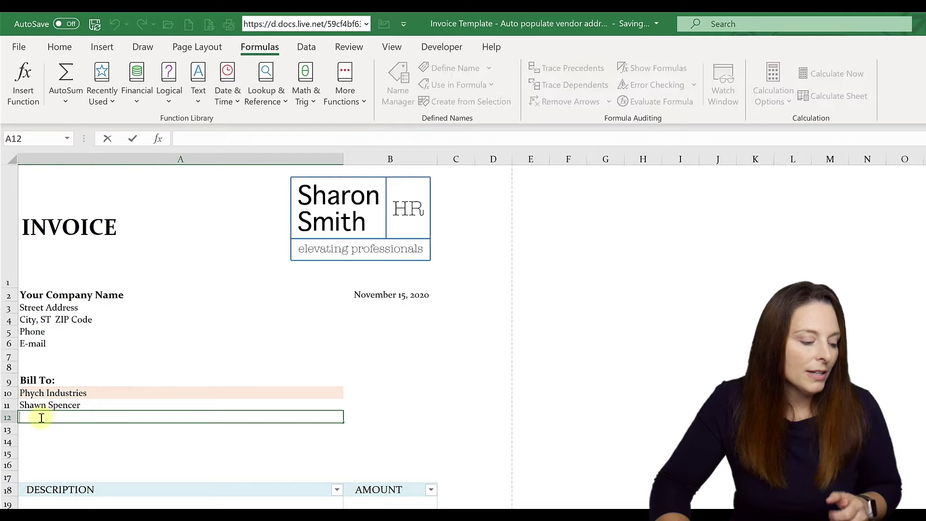
key("ctrl+v")
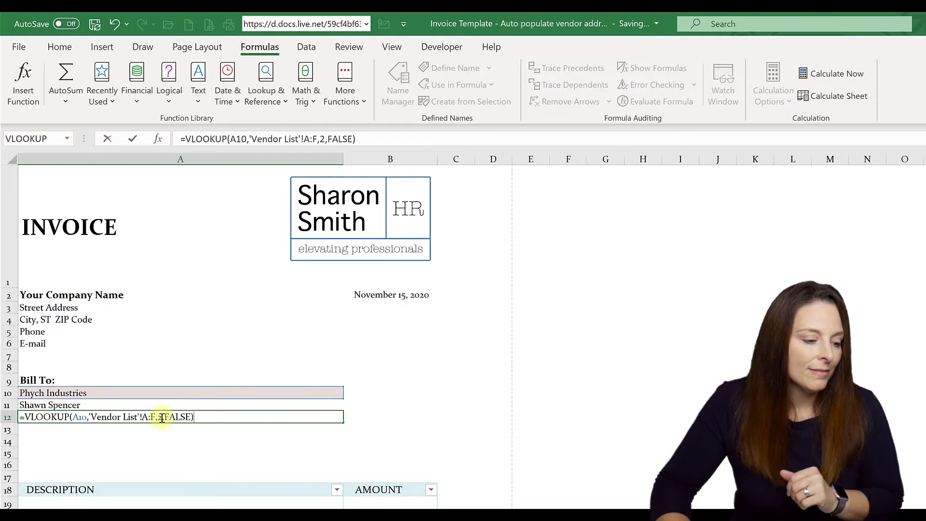
double_click(321, 139)
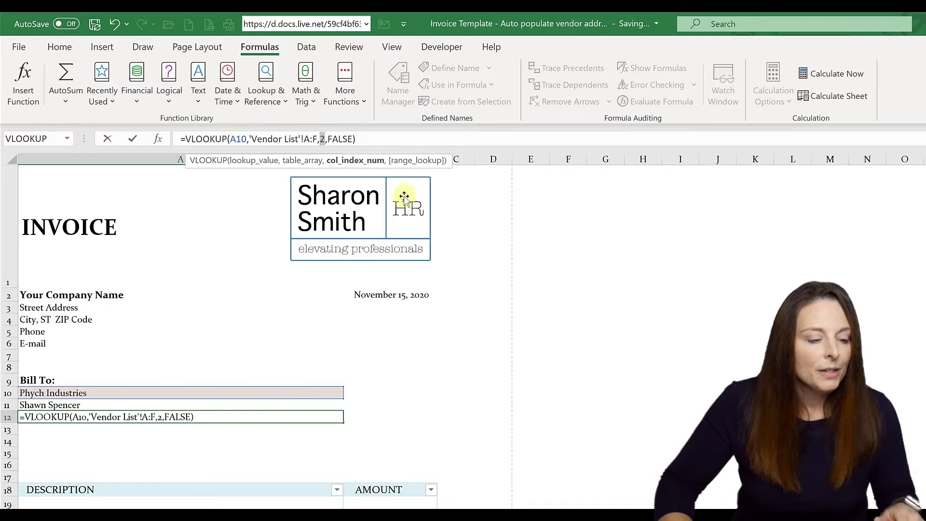
type("3")
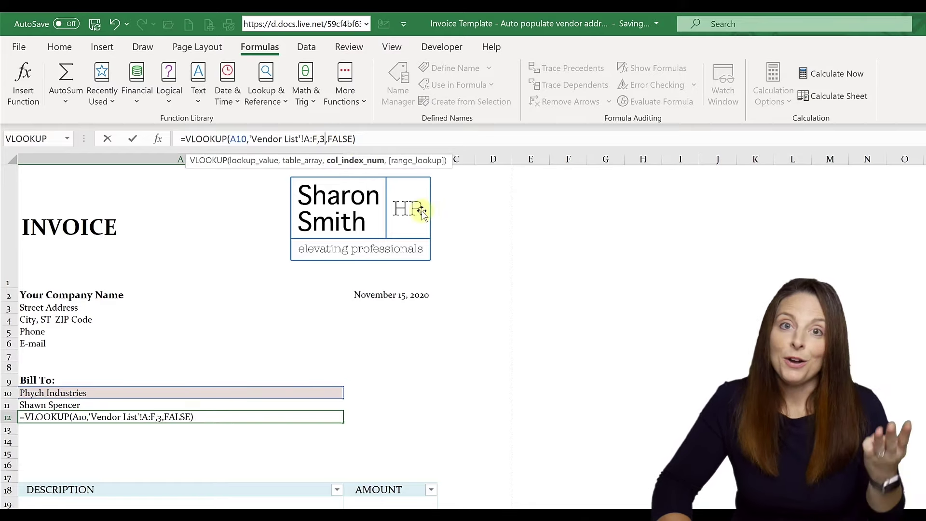
left_click(370, 137)
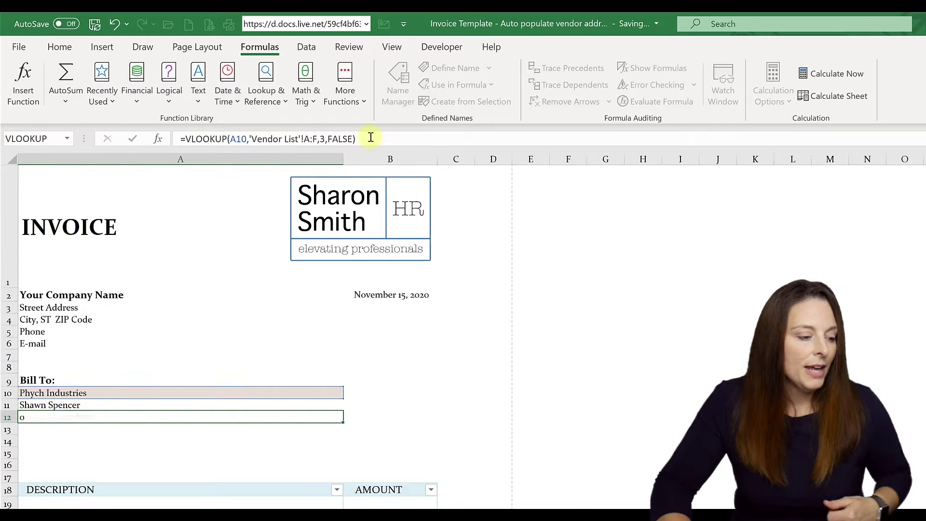
key("Return")
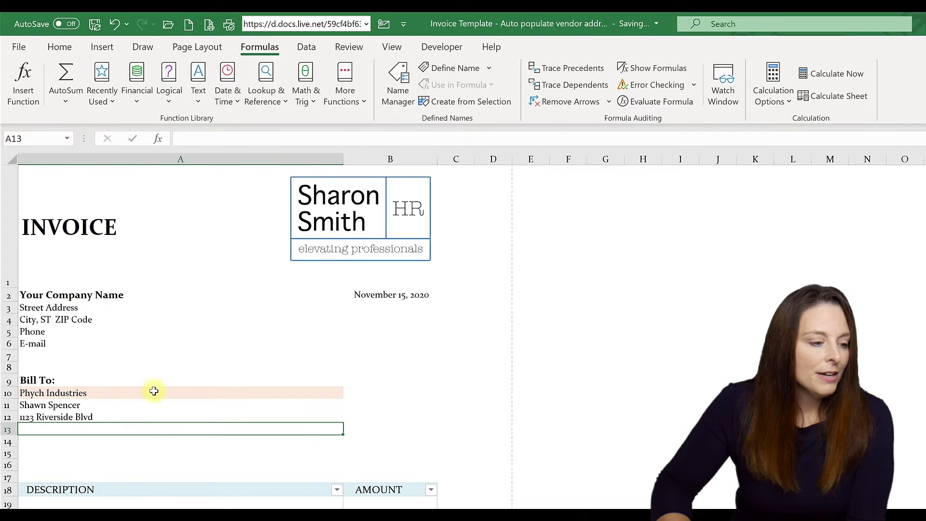
Copy A11's VLOOKUP formula again from the formula bar, leaving it unchanged.
key("ctrl+Page_Down")
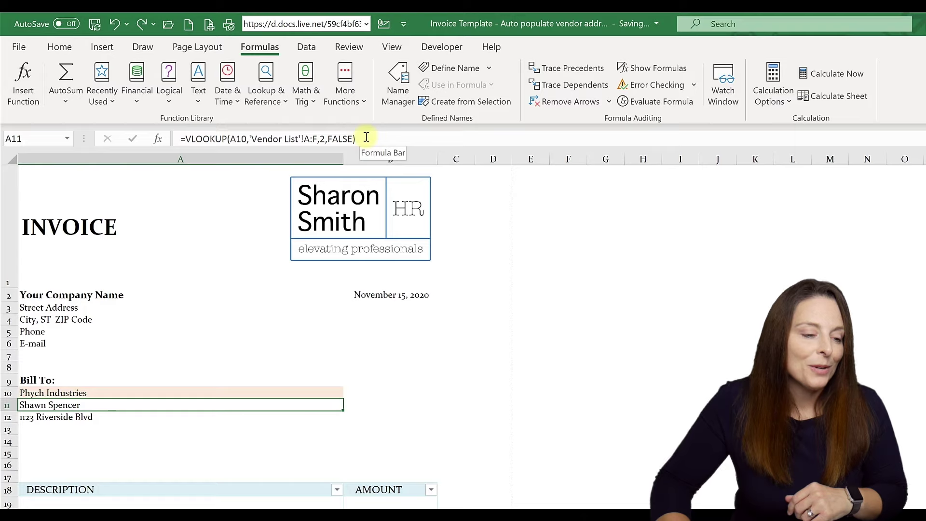
left_click(366, 137)
key("shift+Home")
key("ctrl+c")
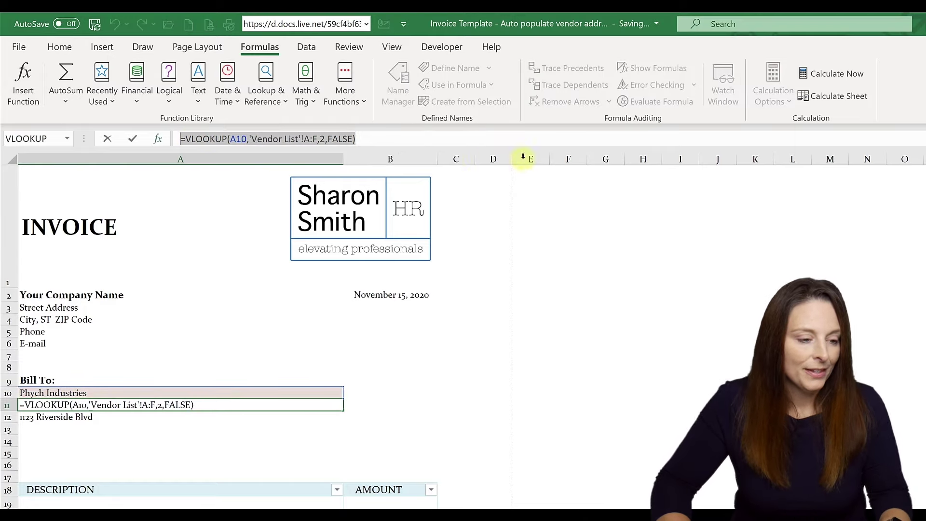
left_click(371, 140)
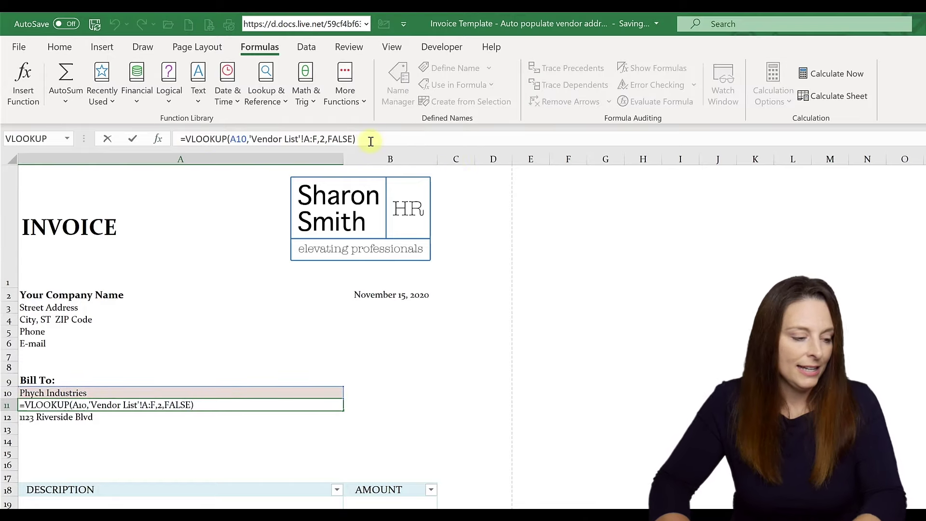
key("Return")
Paste the lookup into A13 with column index 4 for the city, state and ZIP.
left_click(45, 437)
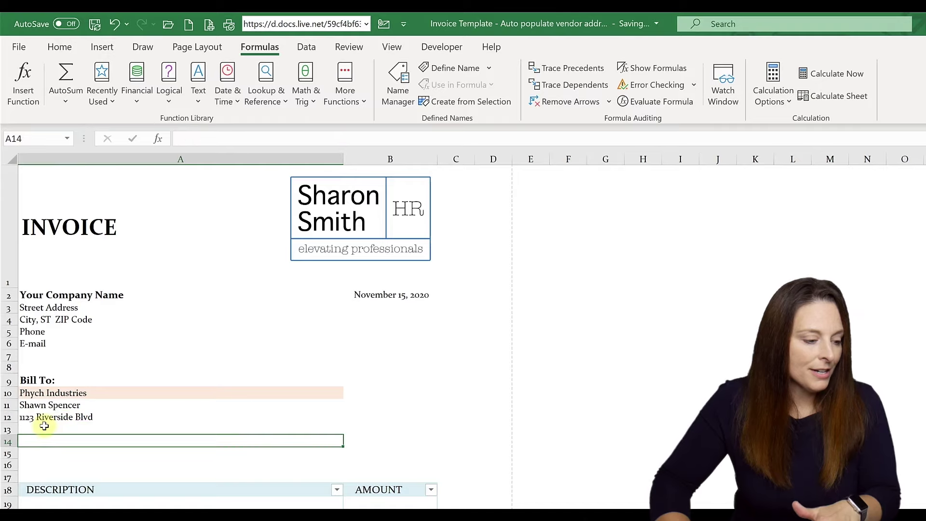
left_click(138, 430)
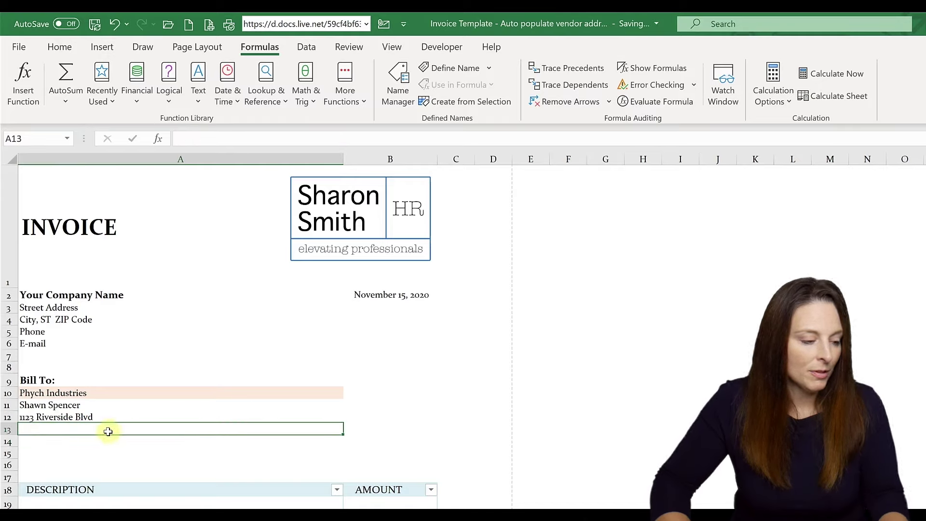
double_click(140, 430)
key("ctrl+v")
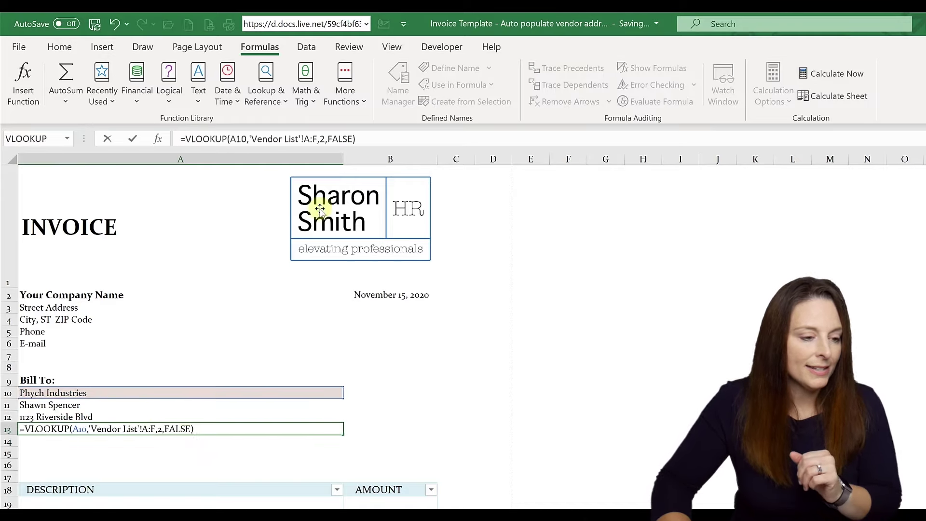
left_click(322, 139)
double_click(323, 139)
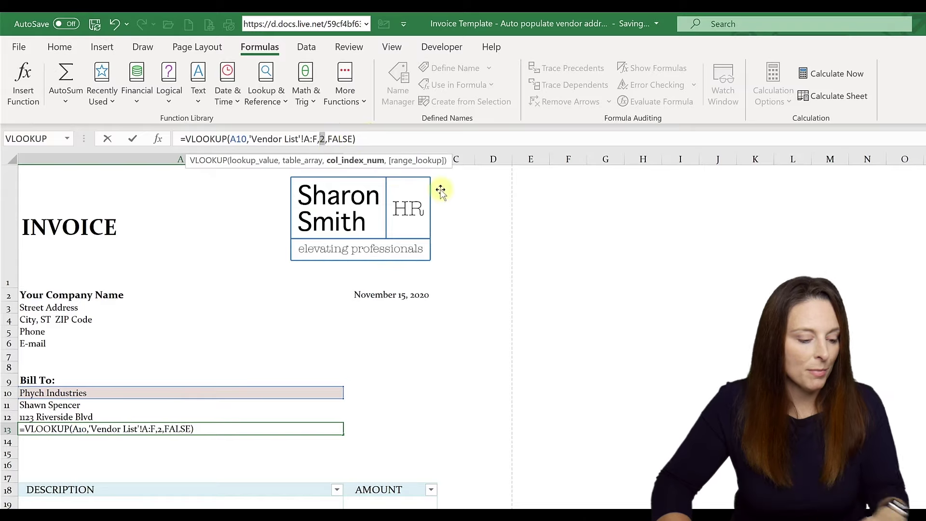
type("4")
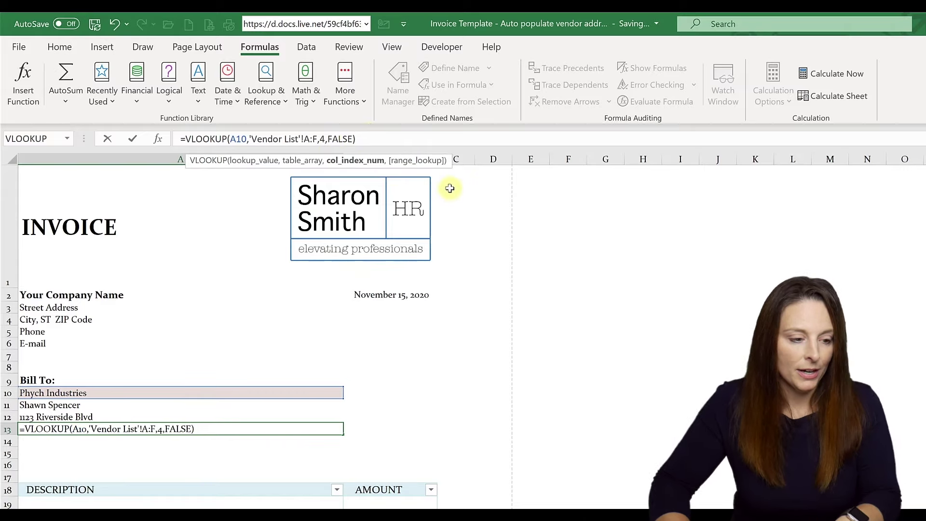
left_click(377, 138)
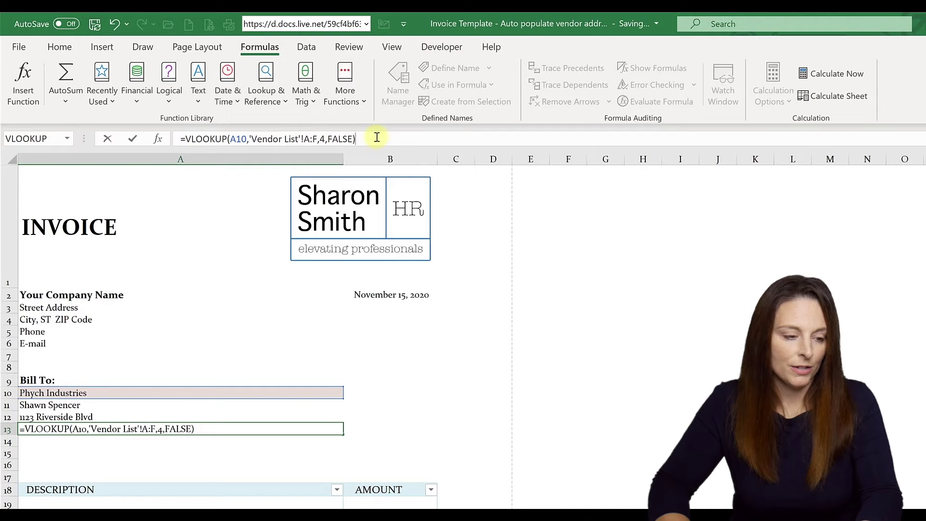
key("Return")
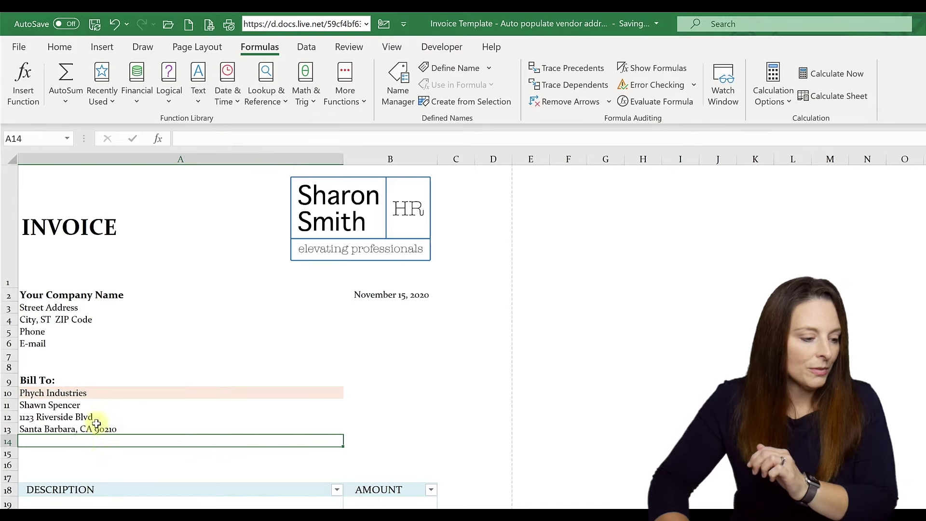
Paste the lookup into A14 with column index 5 to return the phone number.
double_click(59, 440)
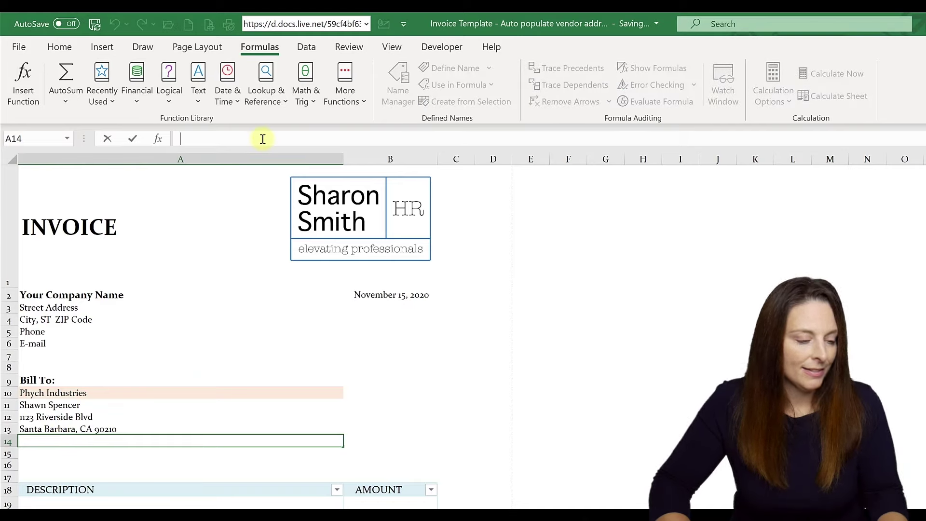
key("ctrl+v")
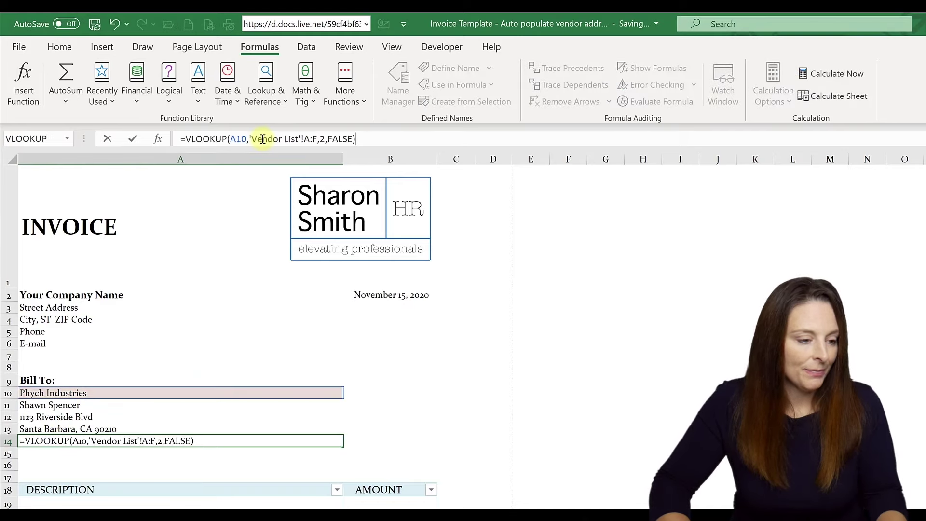
left_click(323, 139)
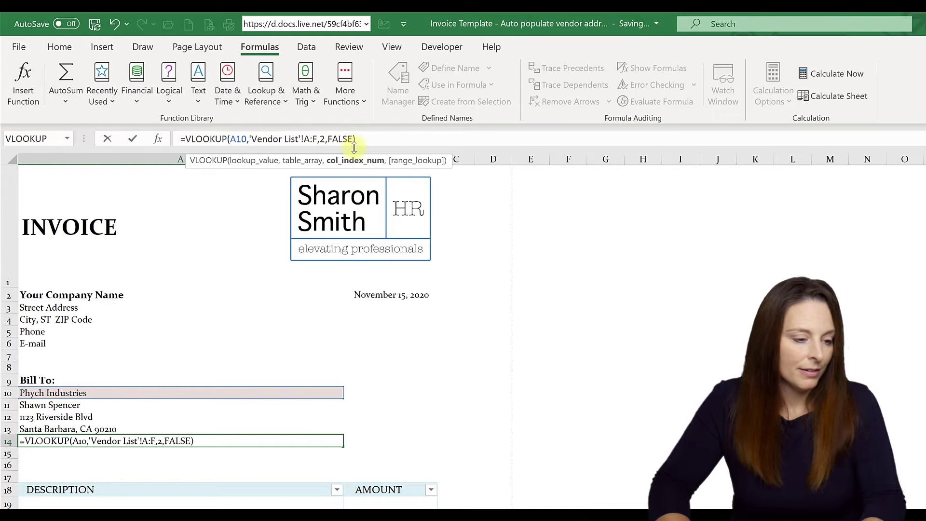
key("BackSpace")
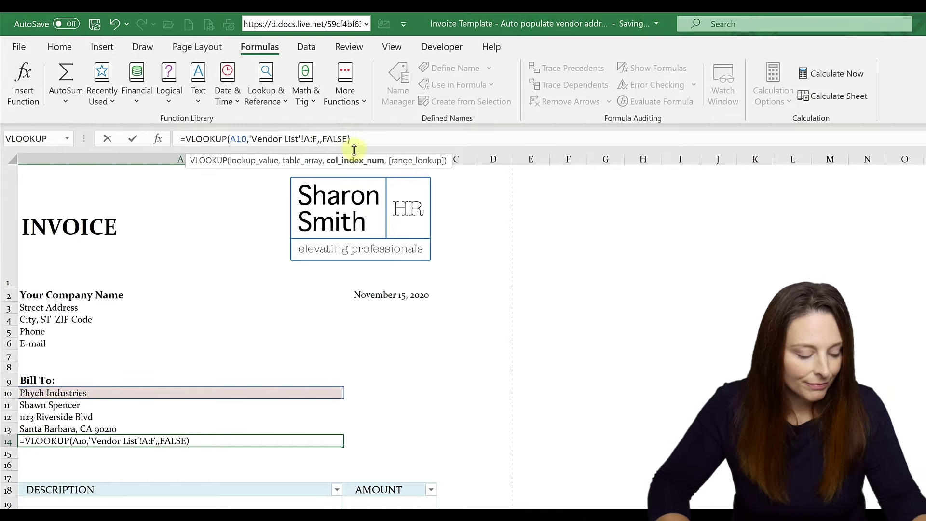
type("5")
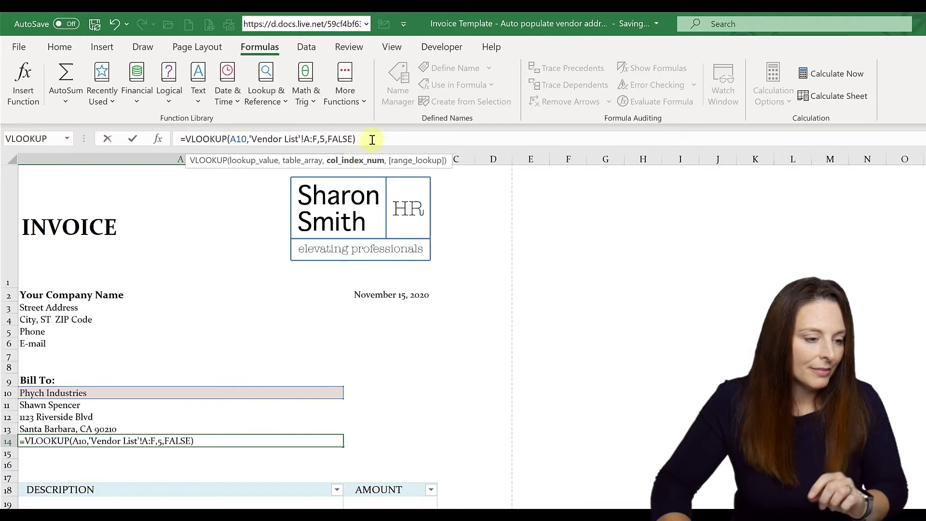
left_click(371, 140)
key("Return")
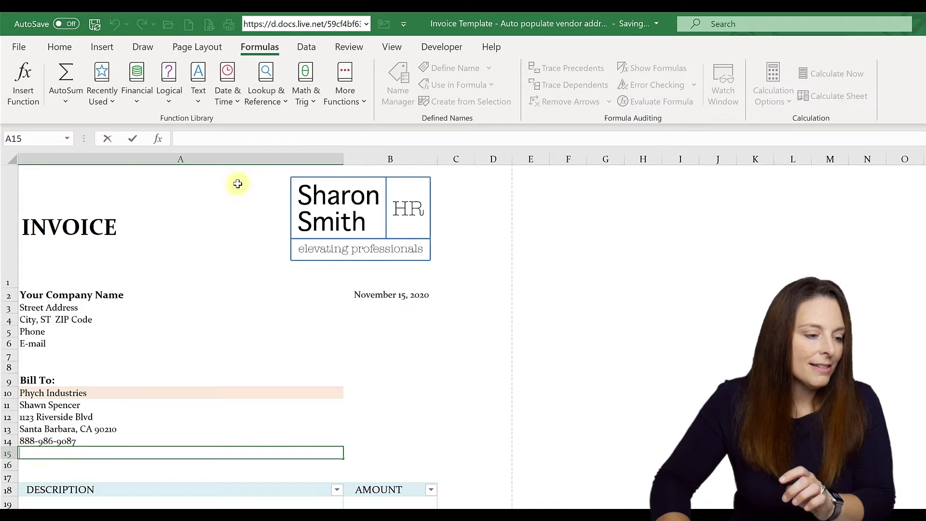
Paste the lookup into A15 with column index 6 to return the e-mail.
left_click(239, 138)
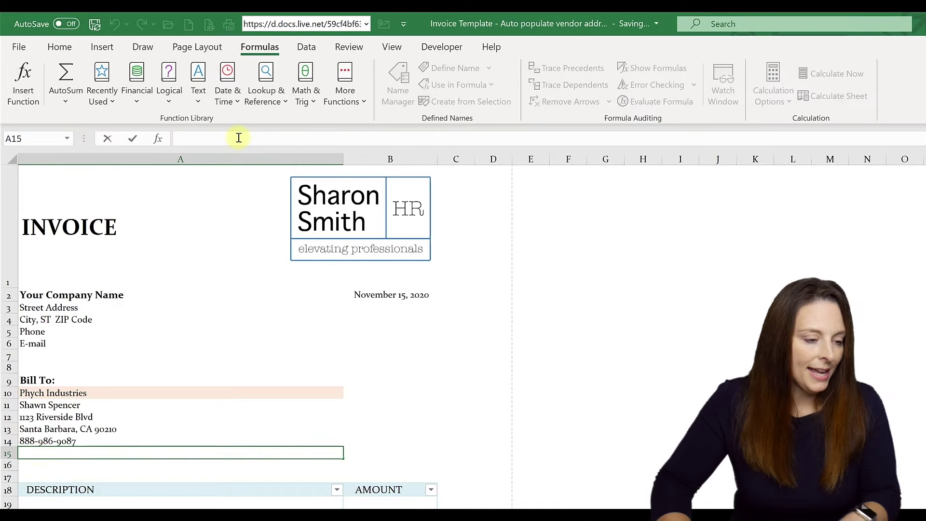
key("ctrl+v")
double_click(322, 139)
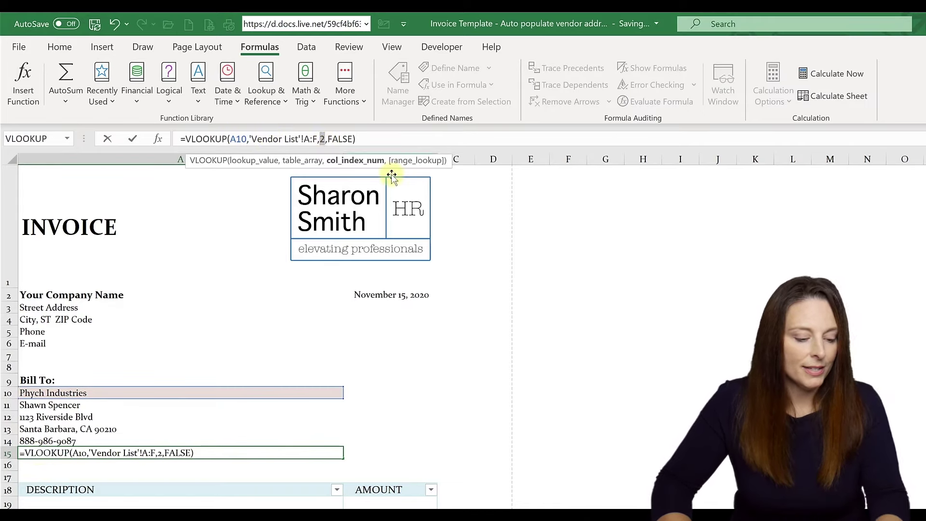
type("6")
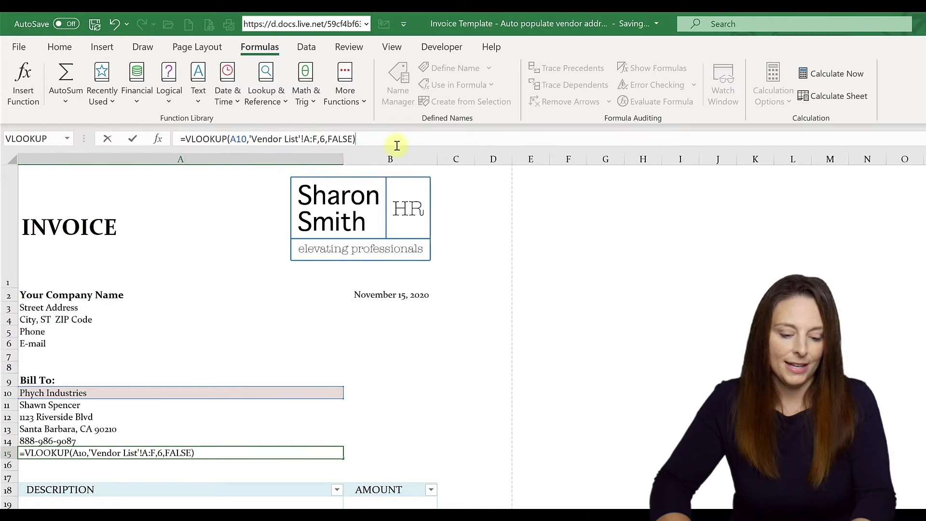
key("Return")
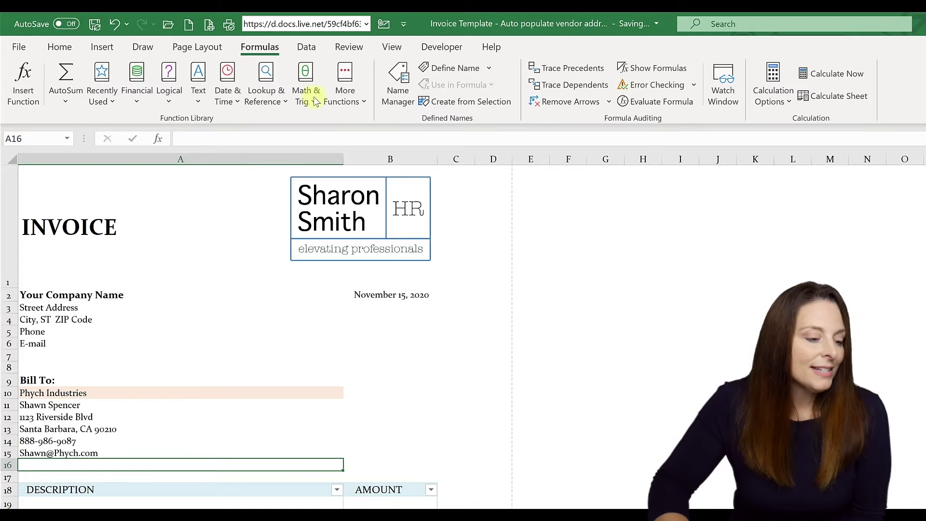
Pick ROE Industries from the A10 vendor dropdown so the contact lines below refresh.
left_click(284, 395)
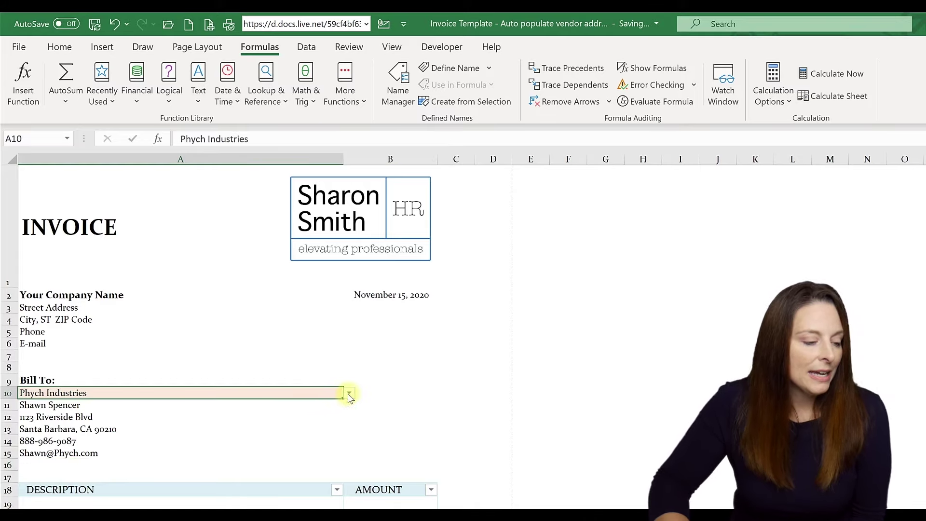
left_click(349, 394)
left_click(64, 426)
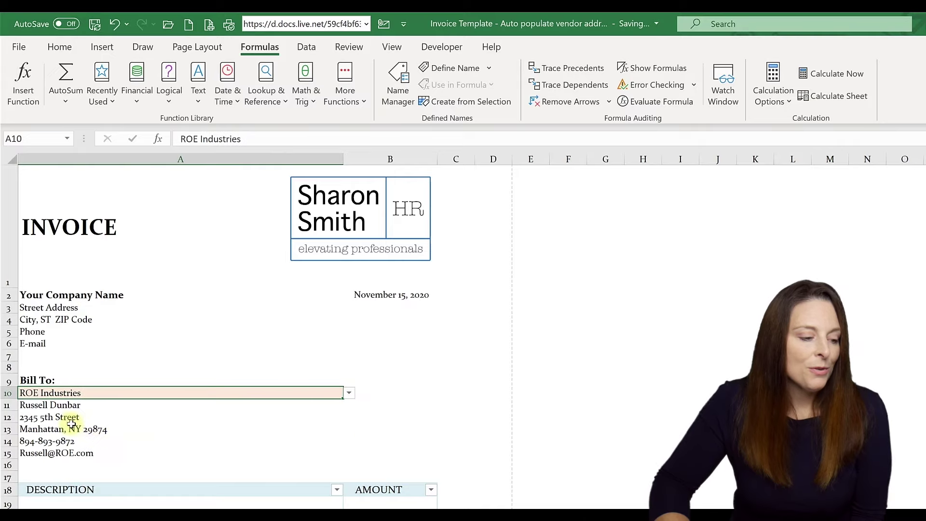